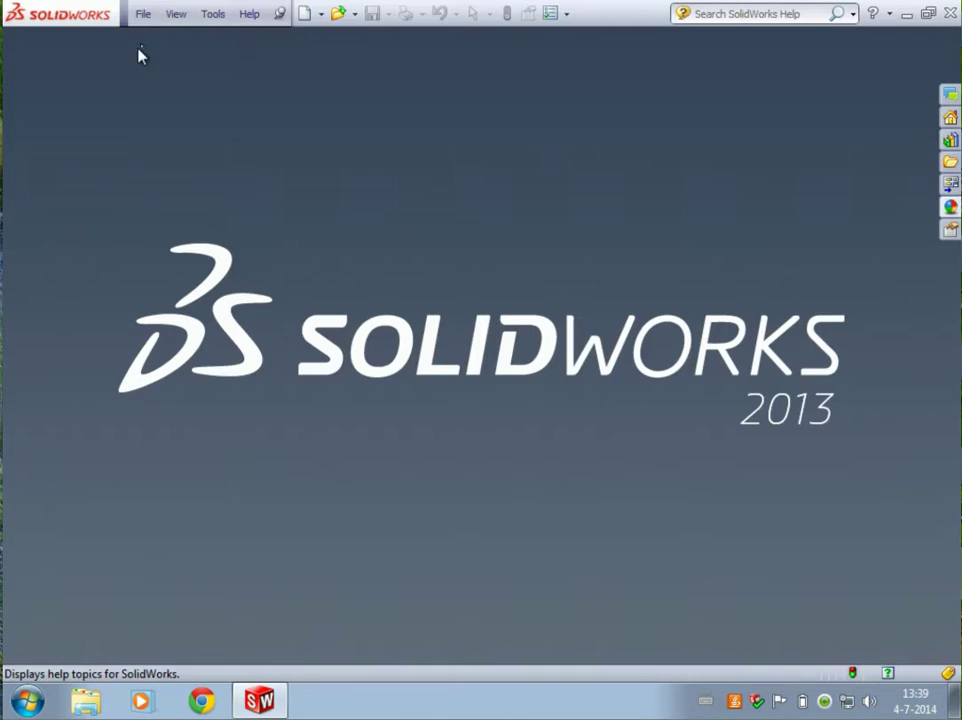
Create a new part document and start a sketch on the Front Plane
{"action": "left_click", "coordinate": [145, 17]}
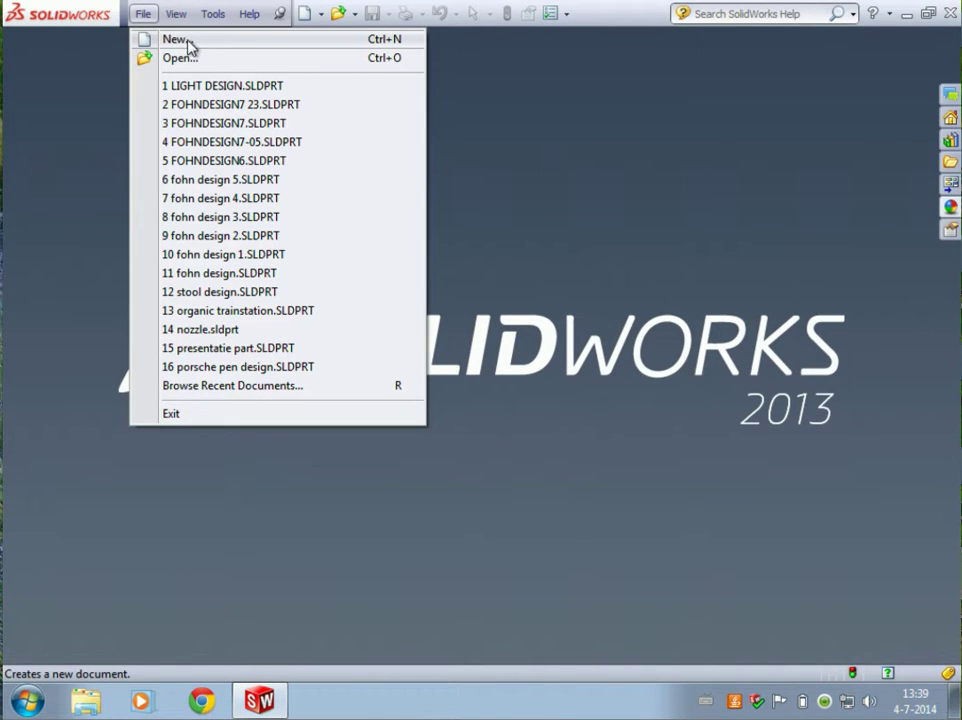
{"action": "left_click", "coordinate": [188, 42]}
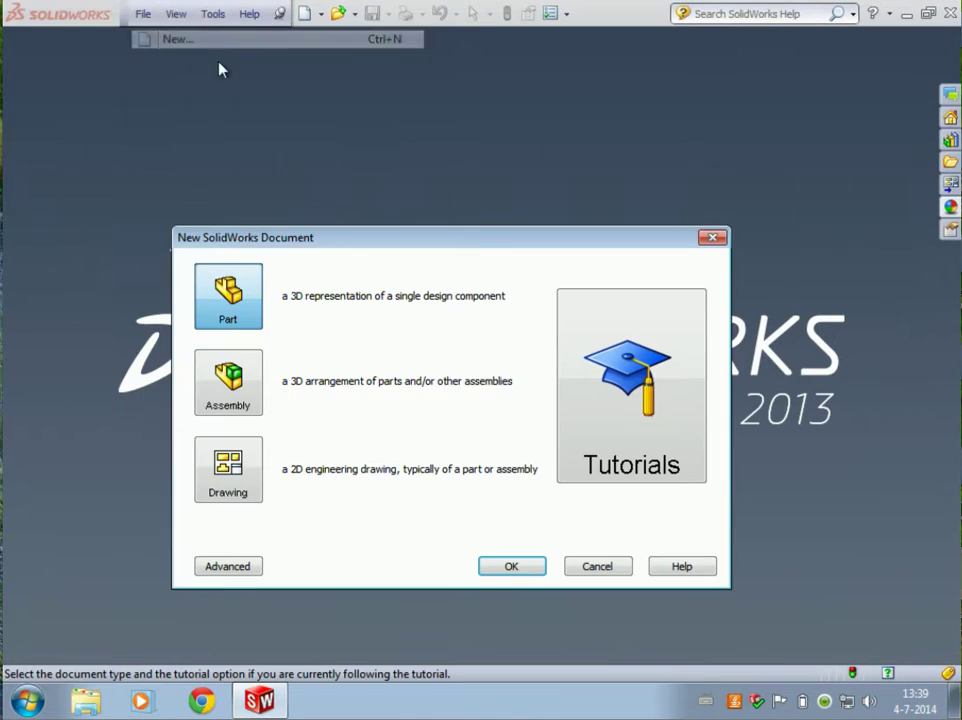
{"action": "left_click", "coordinate": [500, 567]}
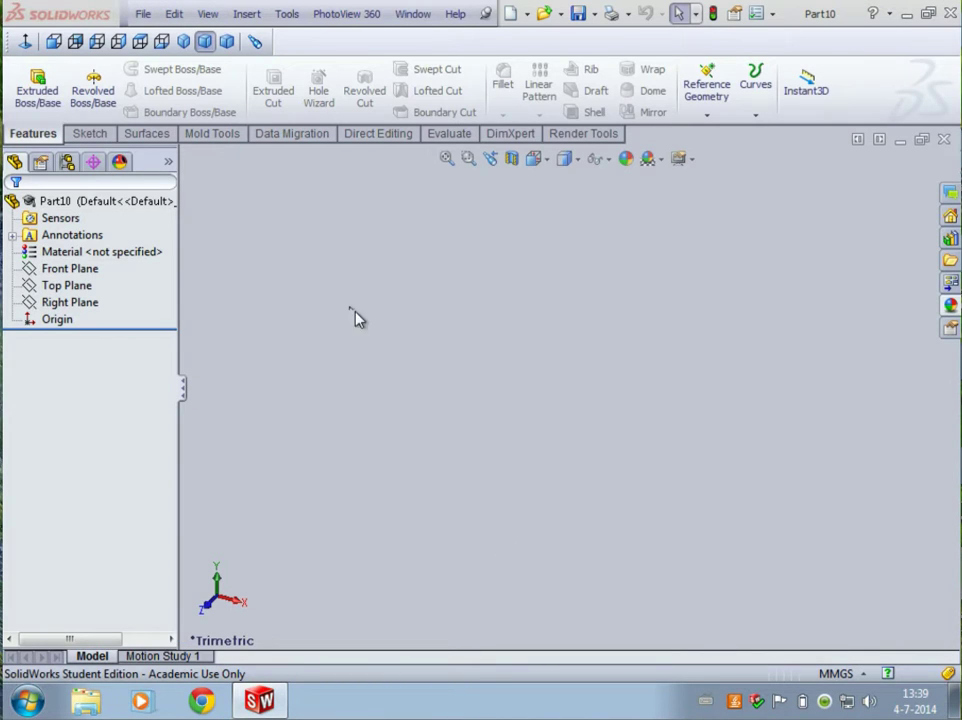
{"action": "left_click", "coordinate": [76, 286]}
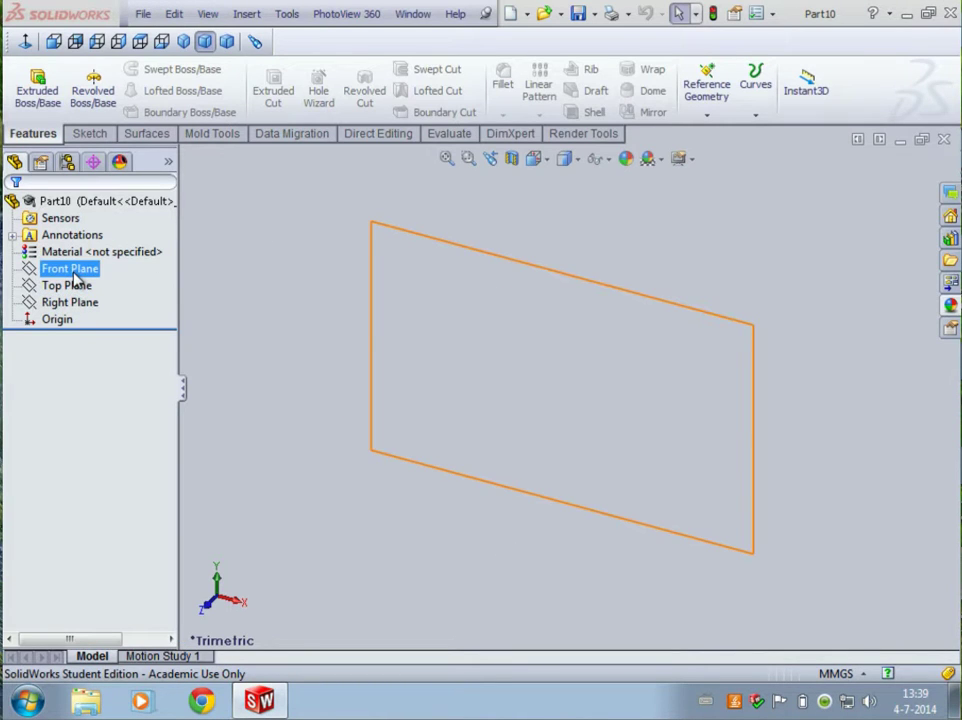
{"action": "left_click", "coordinate": [70, 268]}
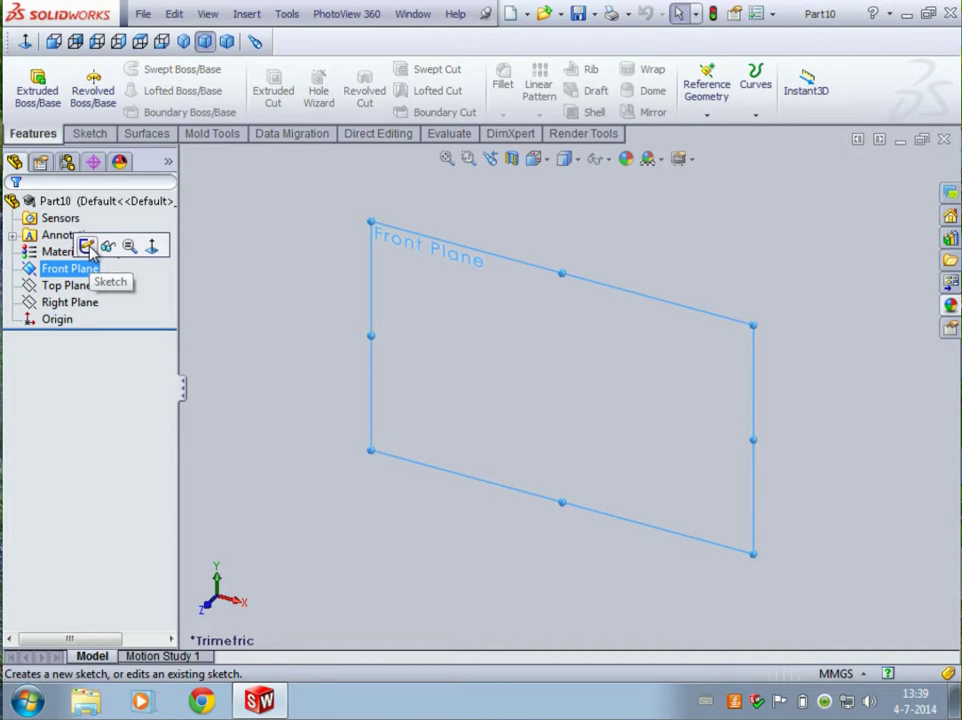
{"action": "left_click", "coordinate": [88, 247]}
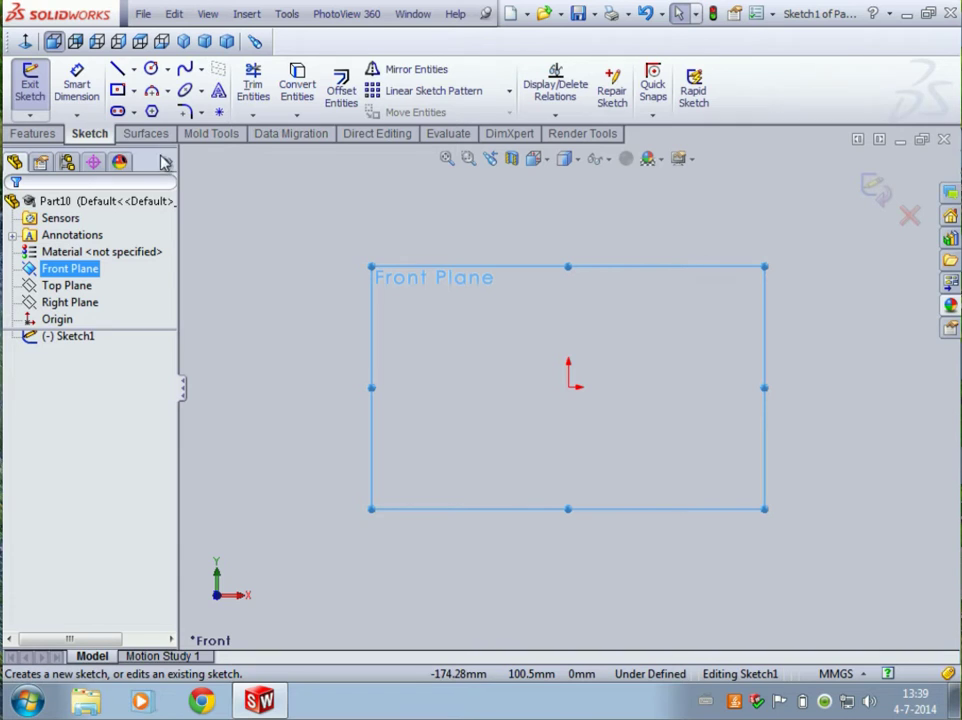
Sketch a center rectangle from the origin, about 215 mm wide and 95 mm high
{"action": "left_click", "coordinate": [119, 89]}
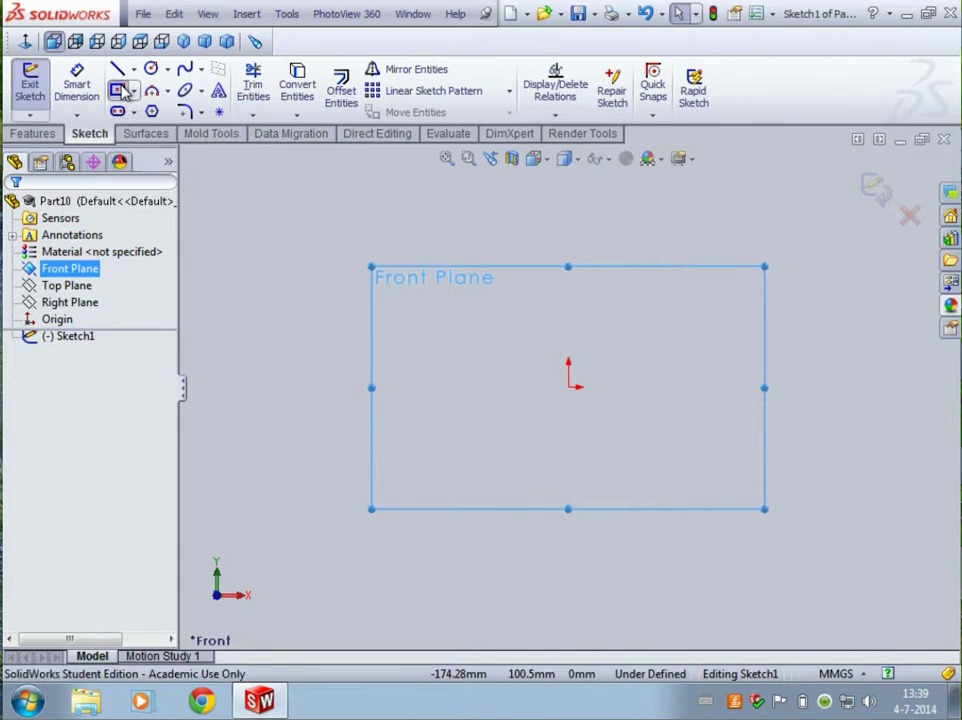
{"action": "left_click", "coordinate": [569, 388]}
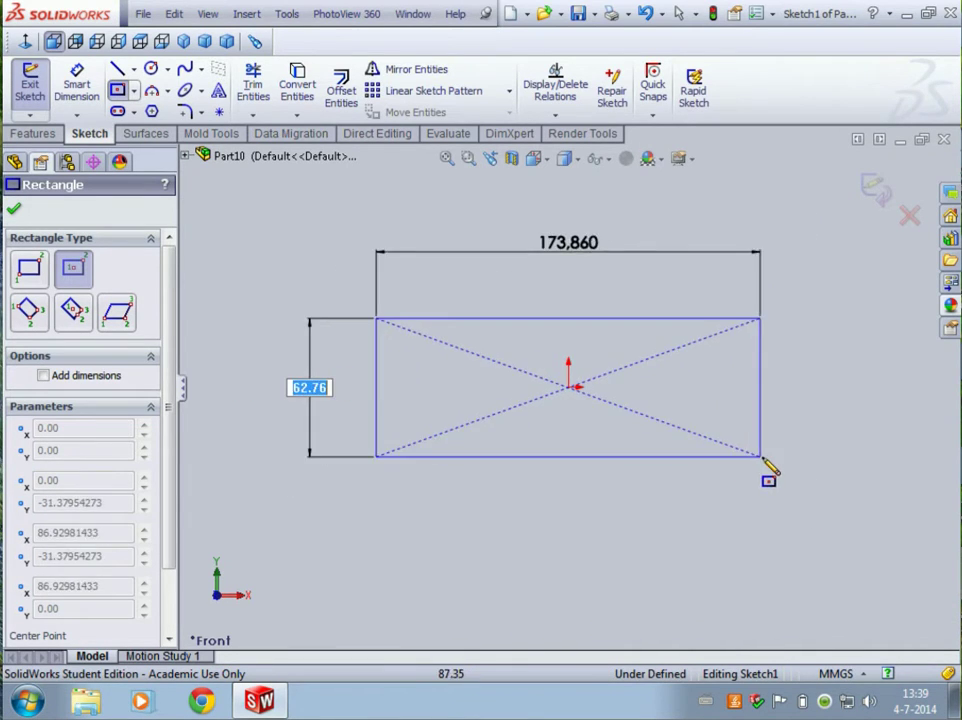
{"action": "left_click", "coordinate": [806, 493]}
{"action": "key", "text": "Escape"}
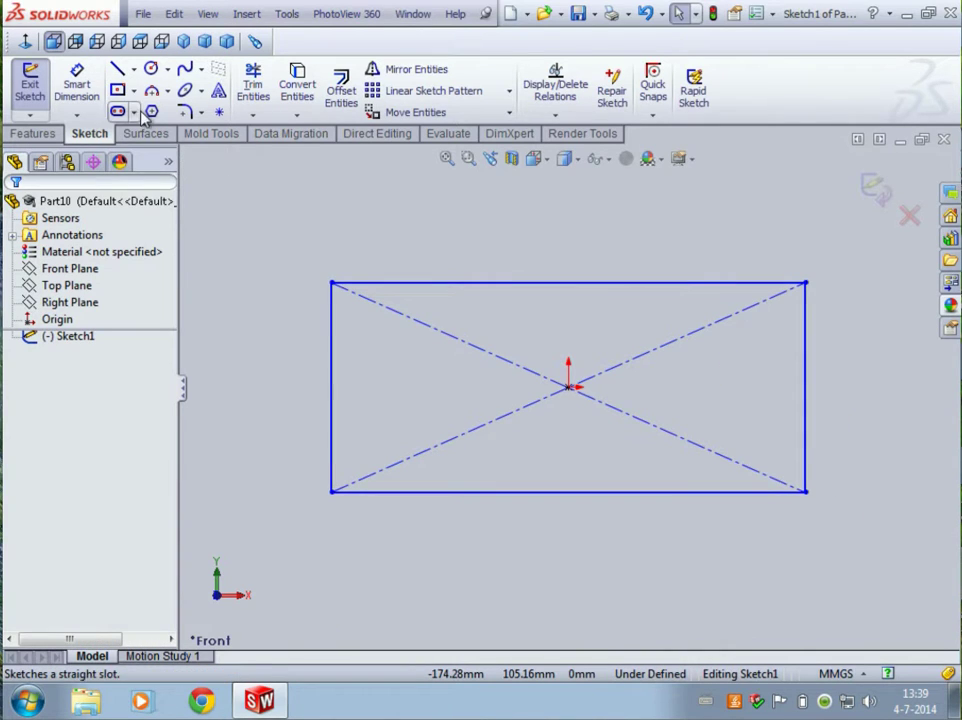
Dimension the rectangle to 200 mm wide and 100 mm high
{"action": "left_click", "coordinate": [86, 90]}
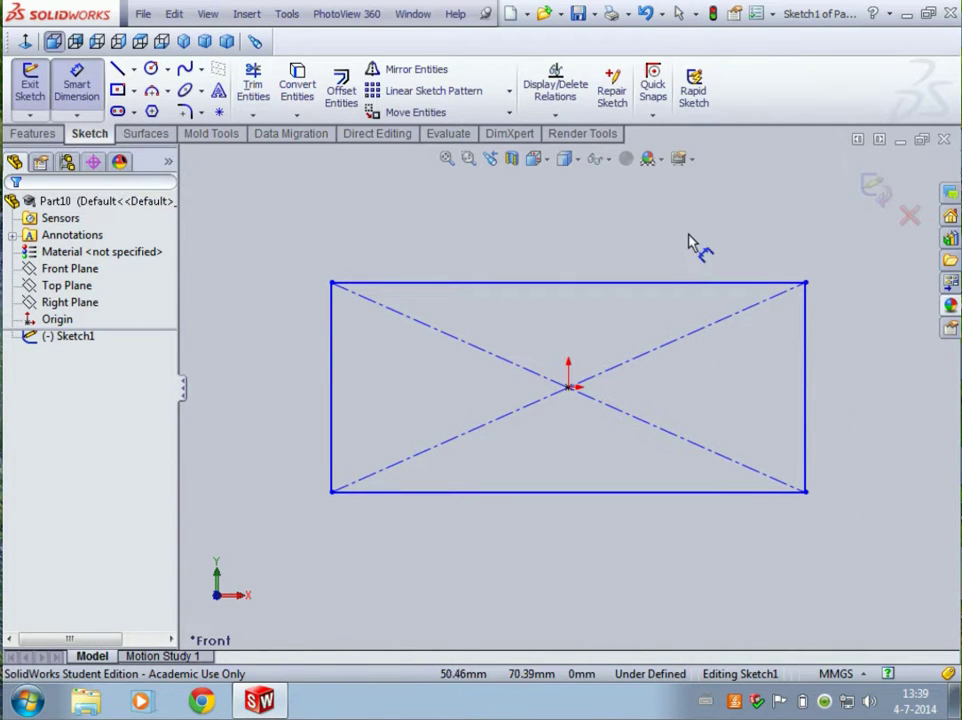
{"action": "left_click", "coordinate": [638, 283]}
{"action": "left_click", "coordinate": [632, 248]}
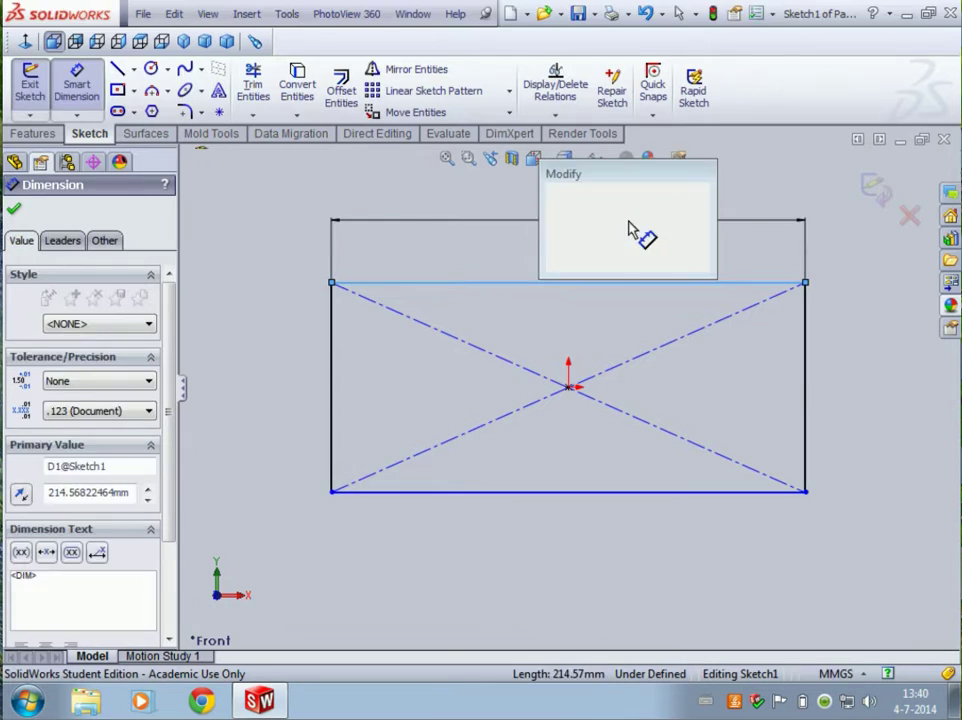
{"action": "type", "text": "20"}
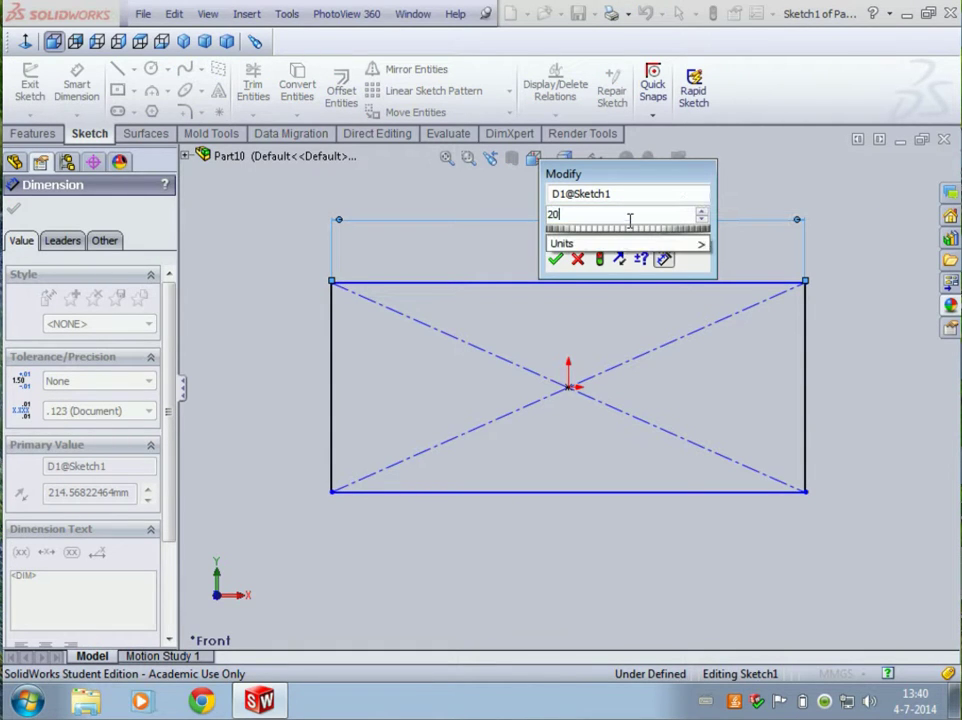
{"action": "key", "text": "Return"}
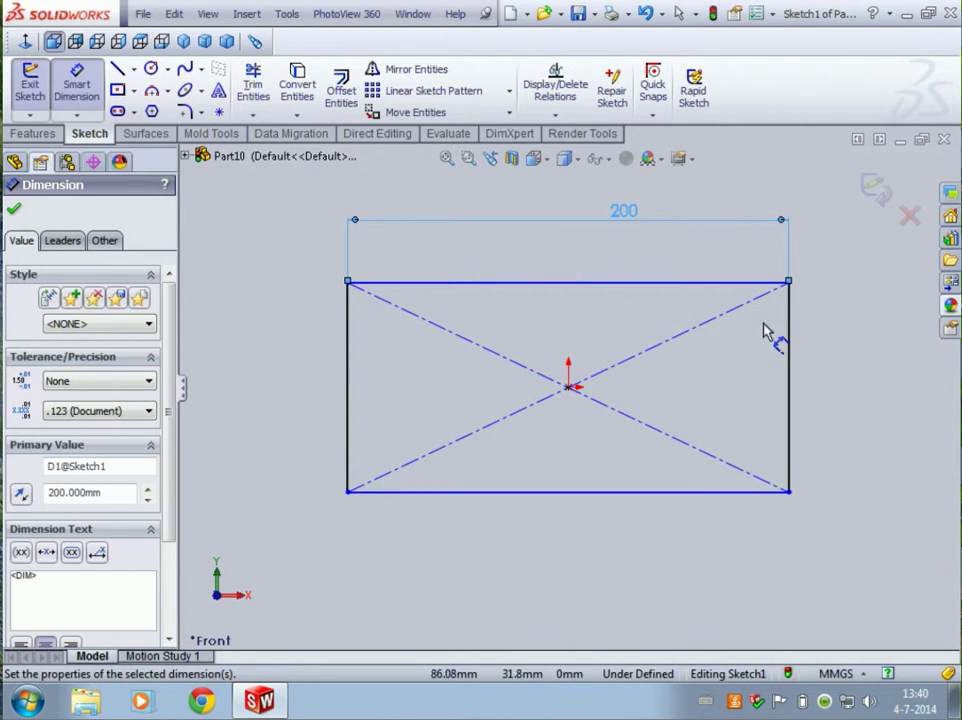
{"action": "left_click", "coordinate": [790, 378]}
{"action": "left_click", "coordinate": [908, 376]}
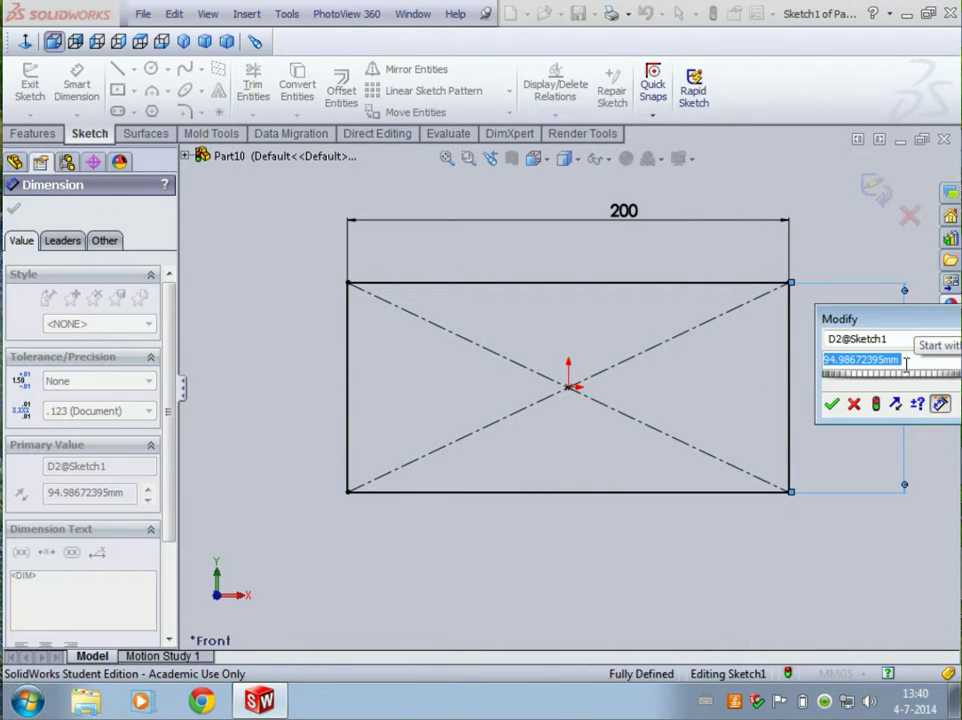
{"action": "type", "text": "100"}
{"action": "key", "text": "Return"}
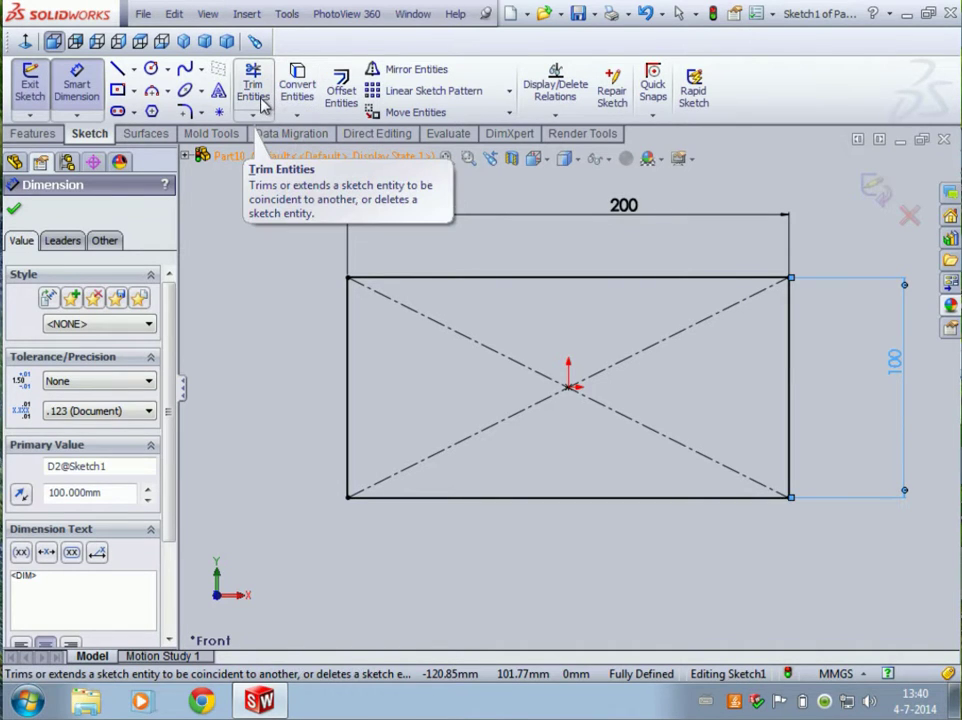
Fillet the rectangle's corners with a 15 mm radius, leaving the upper-left corner sharp
{"action": "left_click", "coordinate": [193, 112]}
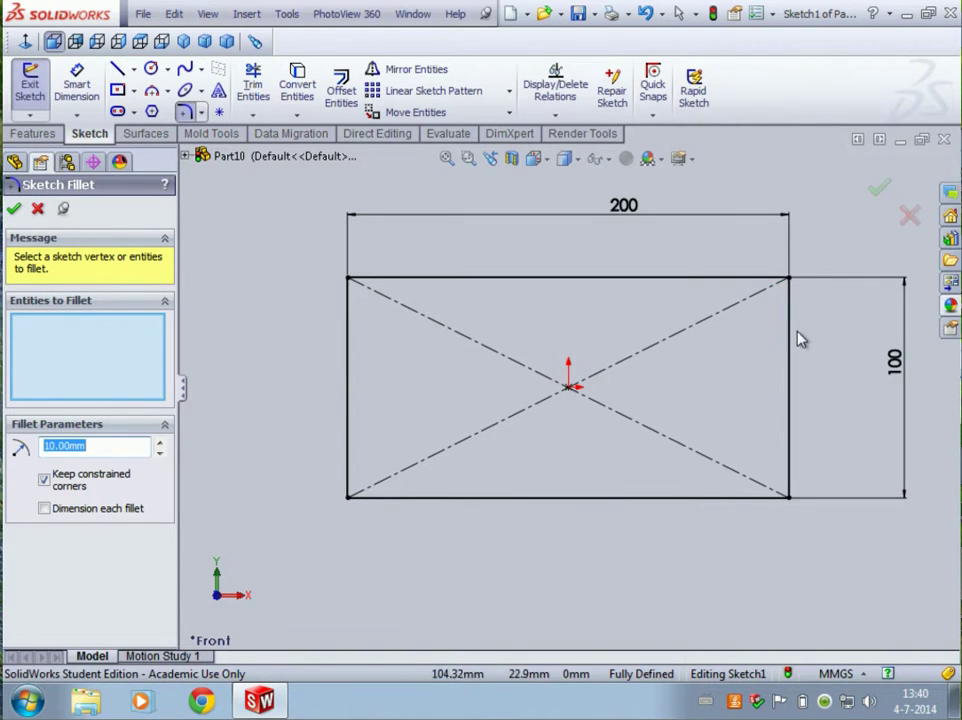
{"action": "left_click", "coordinate": [789, 282]}
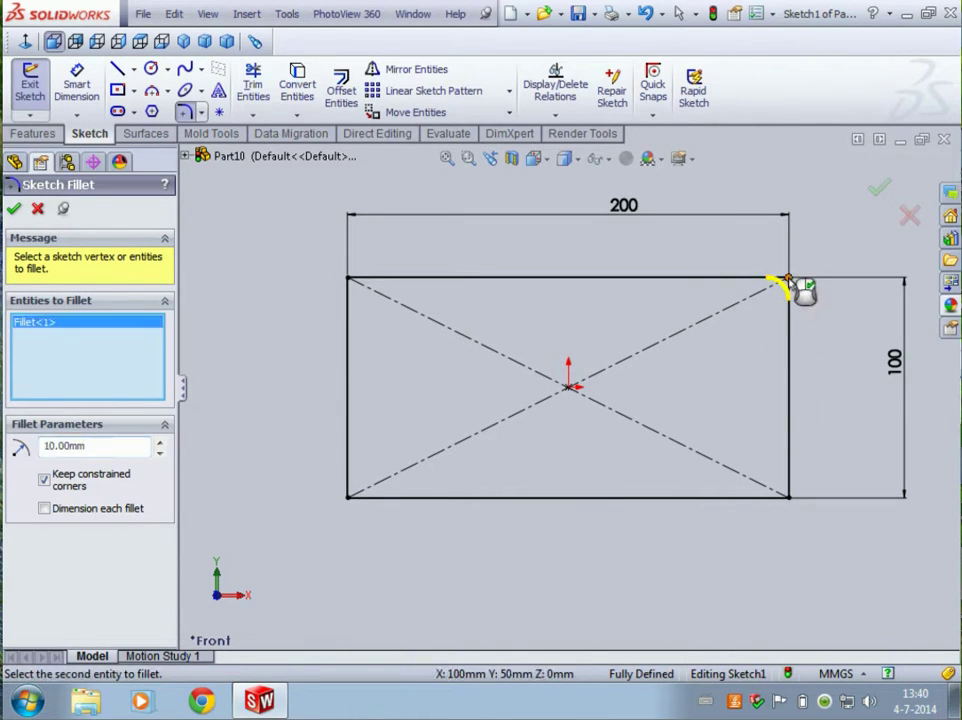
{"action": "left_click", "coordinate": [788, 498]}
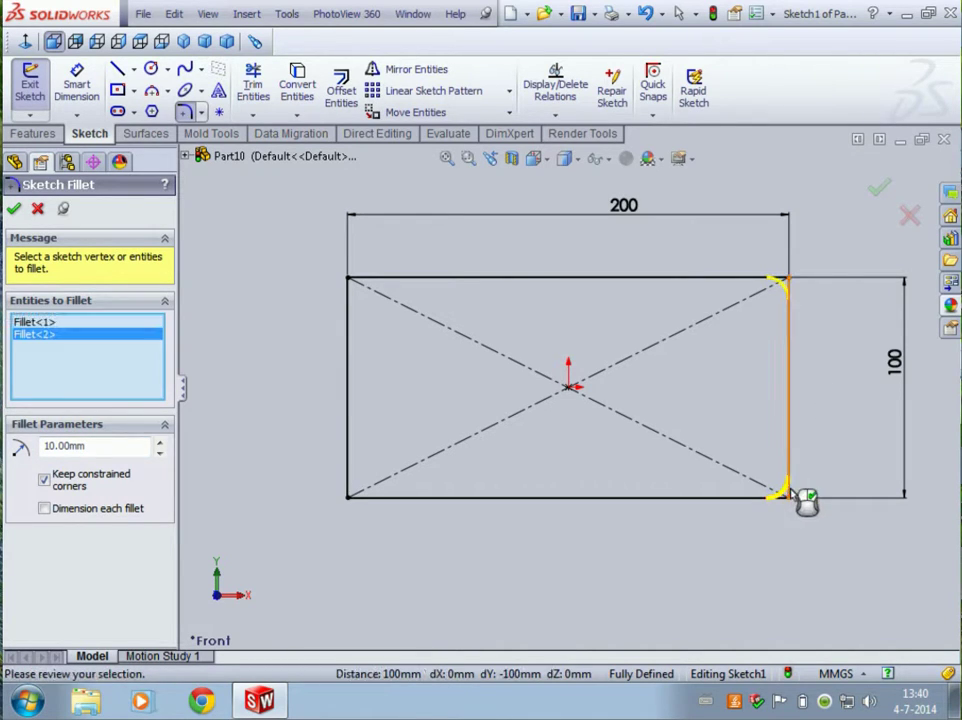
{"action": "left_click", "coordinate": [349, 499]}
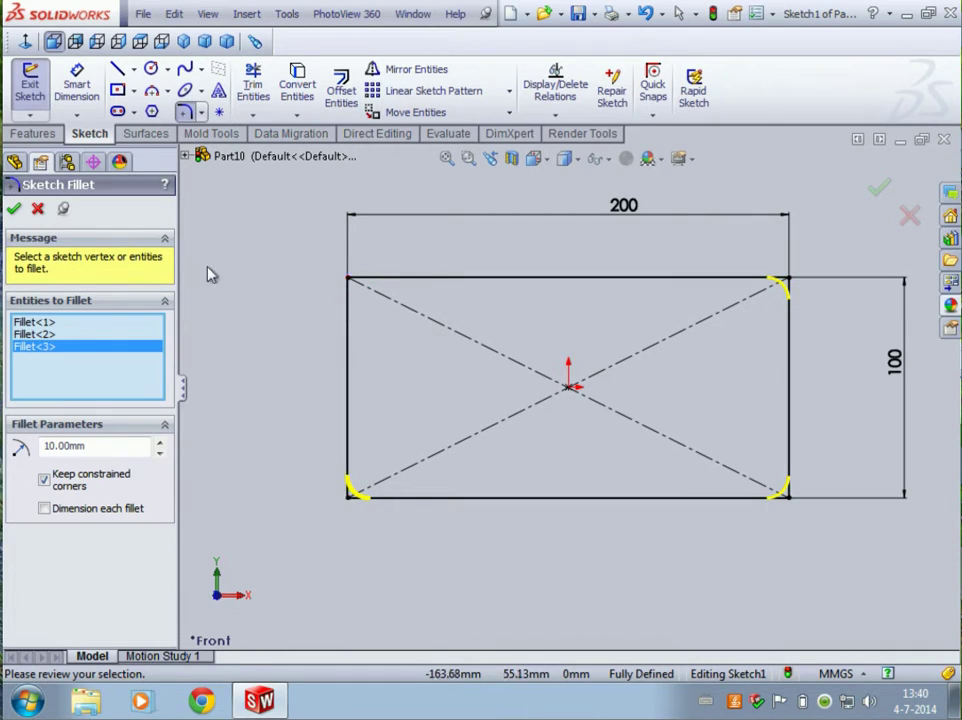
{"action": "double_click", "coordinate": [95, 445]}
{"action": "type", "text": "15"}
{"action": "key", "text": "Return"}
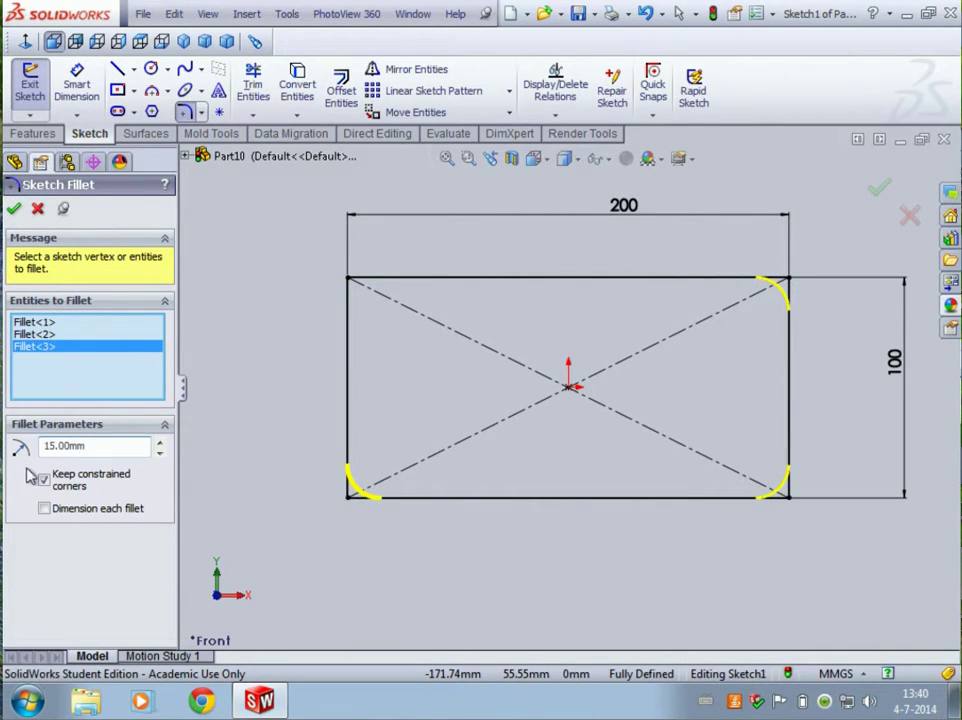
{"action": "left_click", "coordinate": [14, 208]}
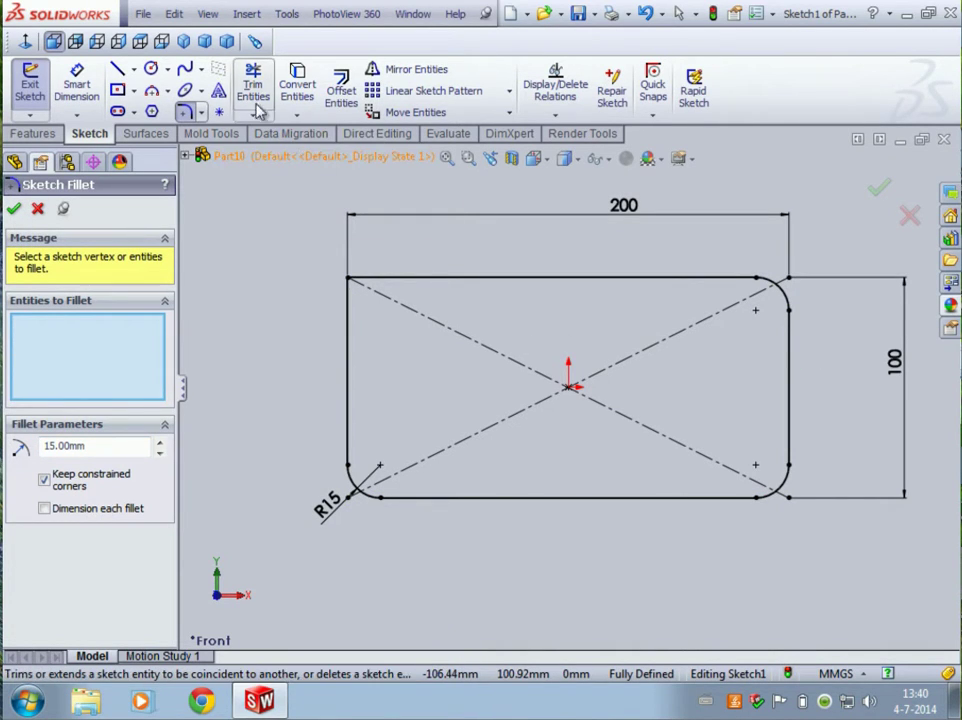
Draw a vertical centerline about 17 mm long across the top edge near the upper-left corner, aligned with the lower-left fillet's center
{"action": "left_click", "coordinate": [134, 70]}
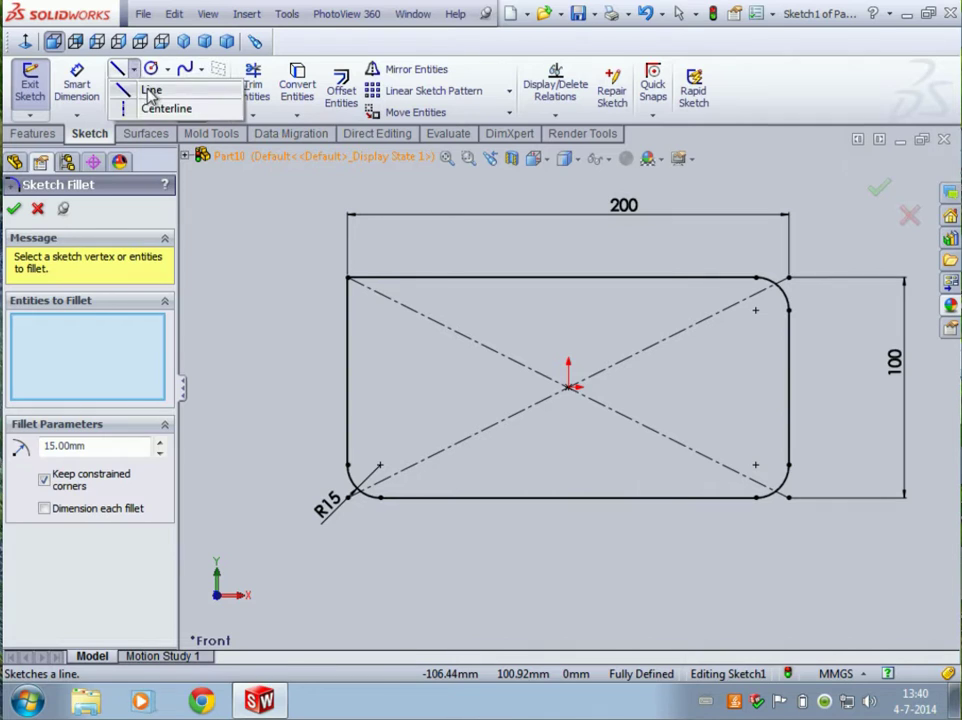
{"action": "left_click", "coordinate": [150, 107]}
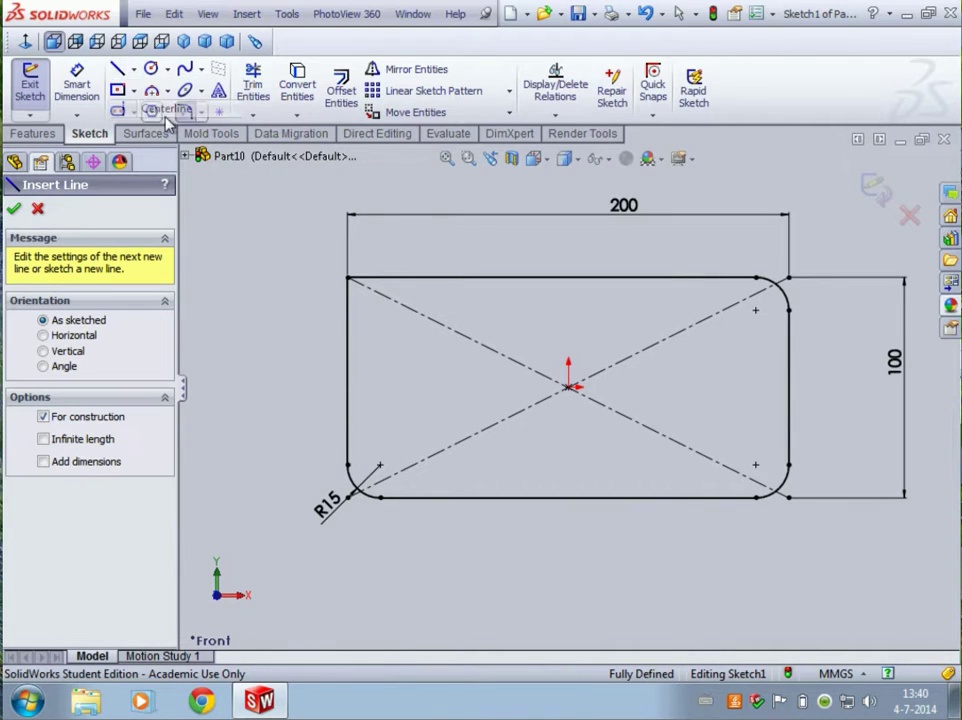
{"action": "left_click", "coordinate": [380, 277]}
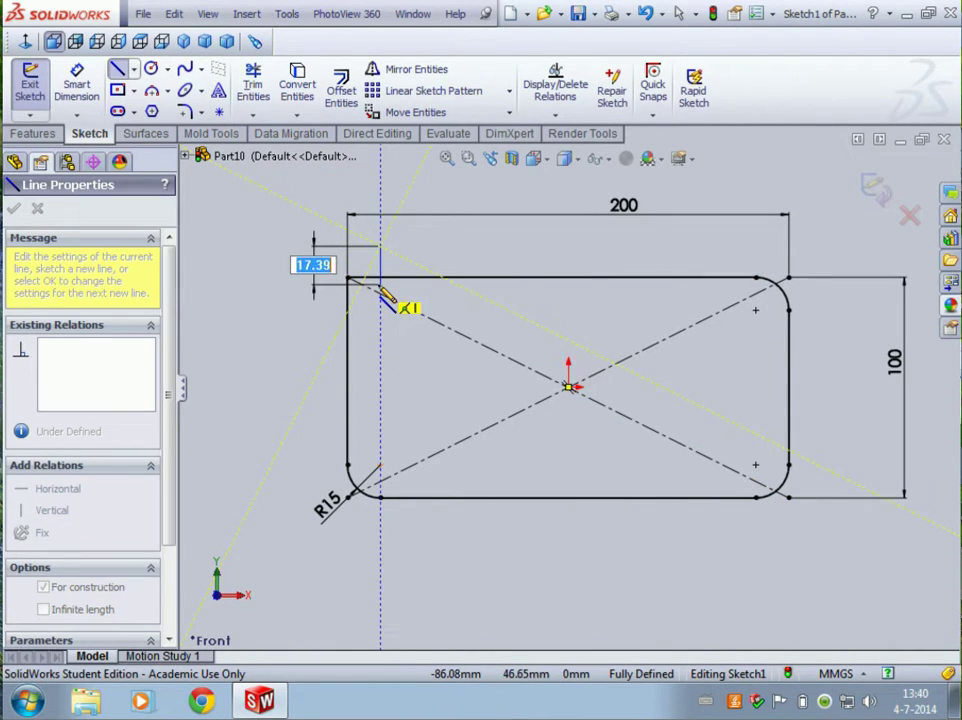
{"action": "key", "text": "Escape"}
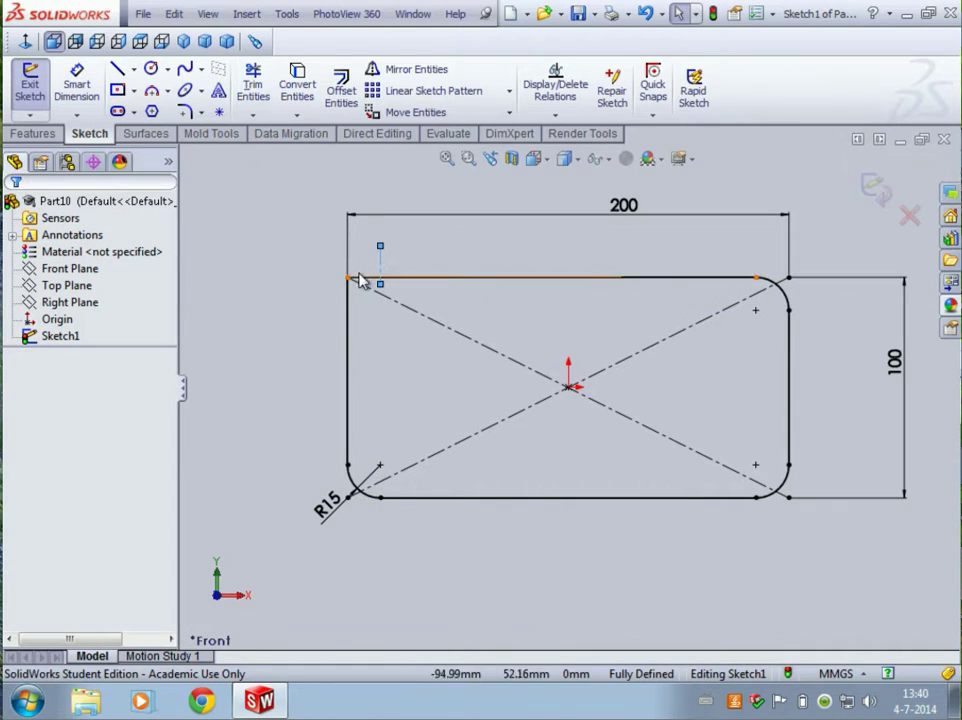
Trim the top edge between the upper-left corner and the short centerline, and exit the sketch
{"action": "left_click", "coordinate": [253, 84]}
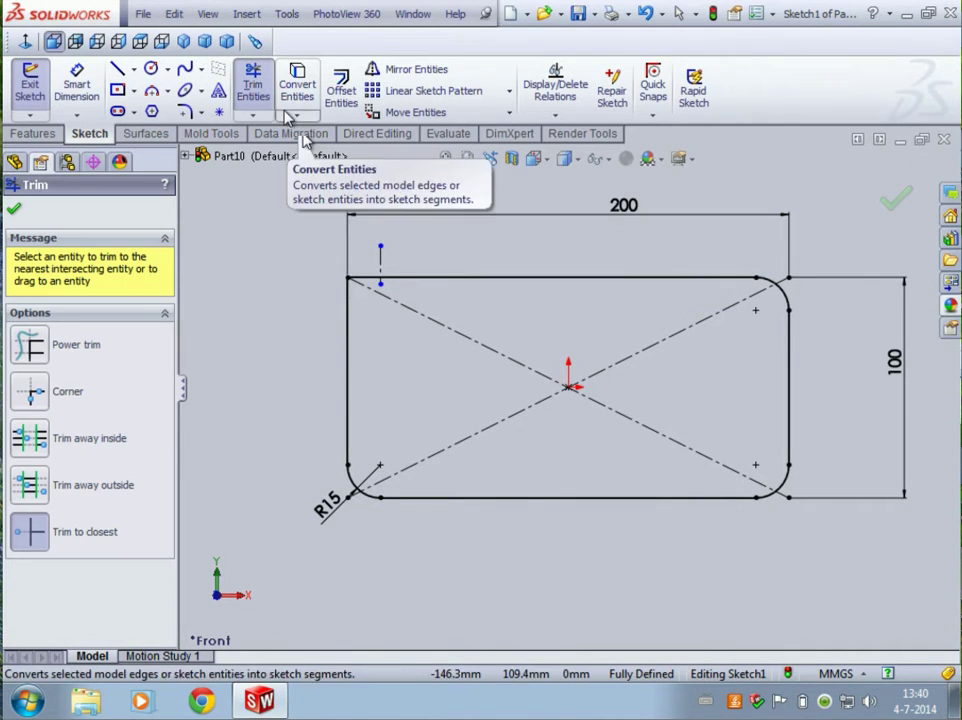
{"action": "left_click", "coordinate": [369, 280]}
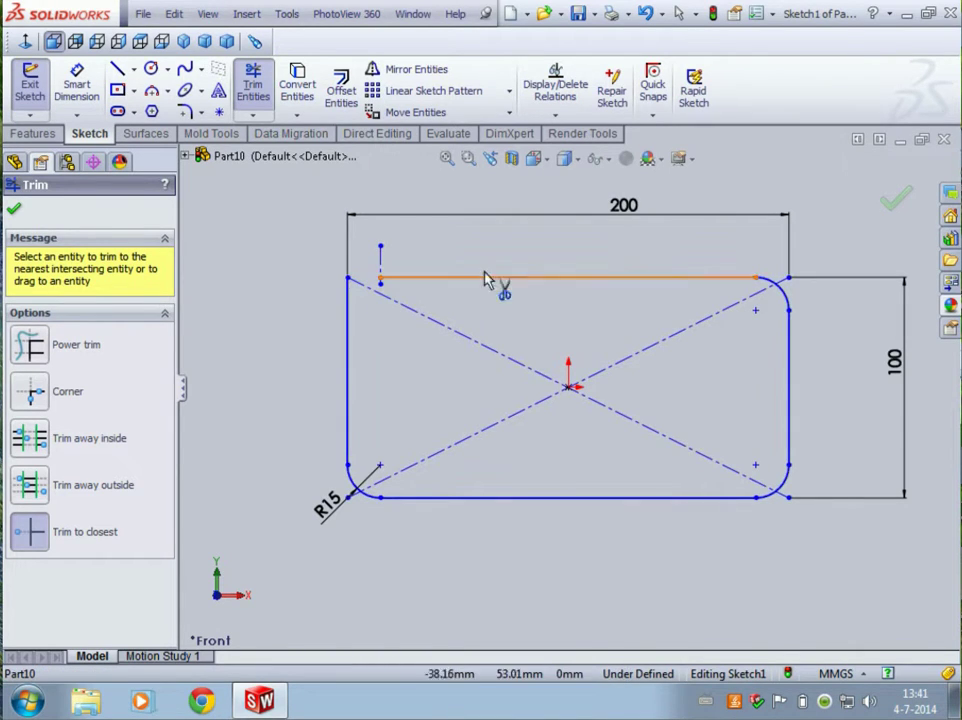
{"action": "key", "text": "Escape"}
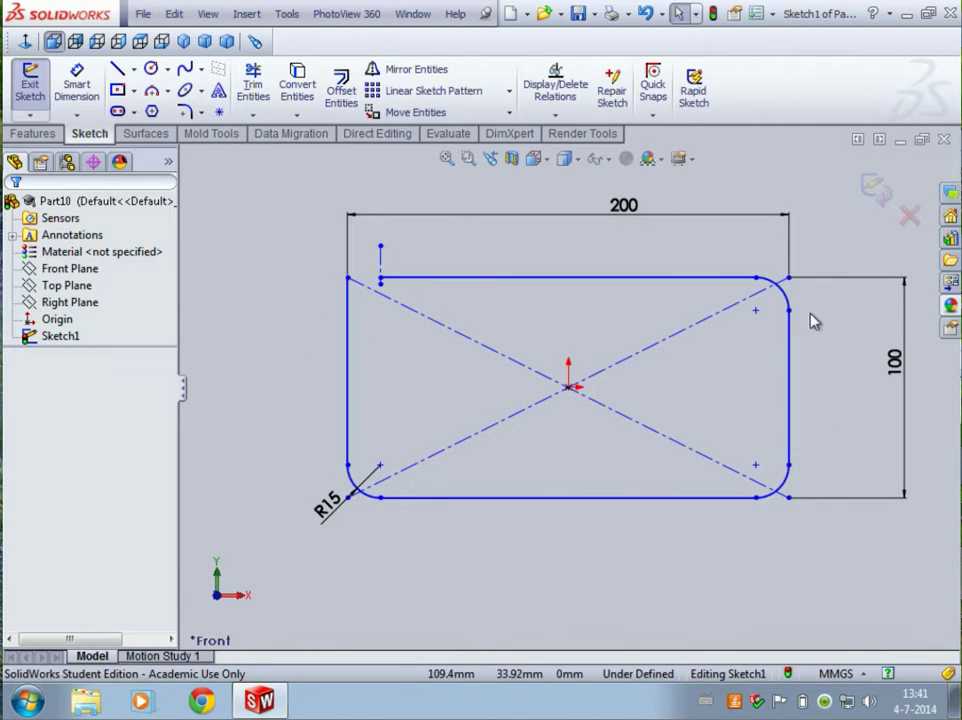
{"action": "left_click", "coordinate": [873, 189]}
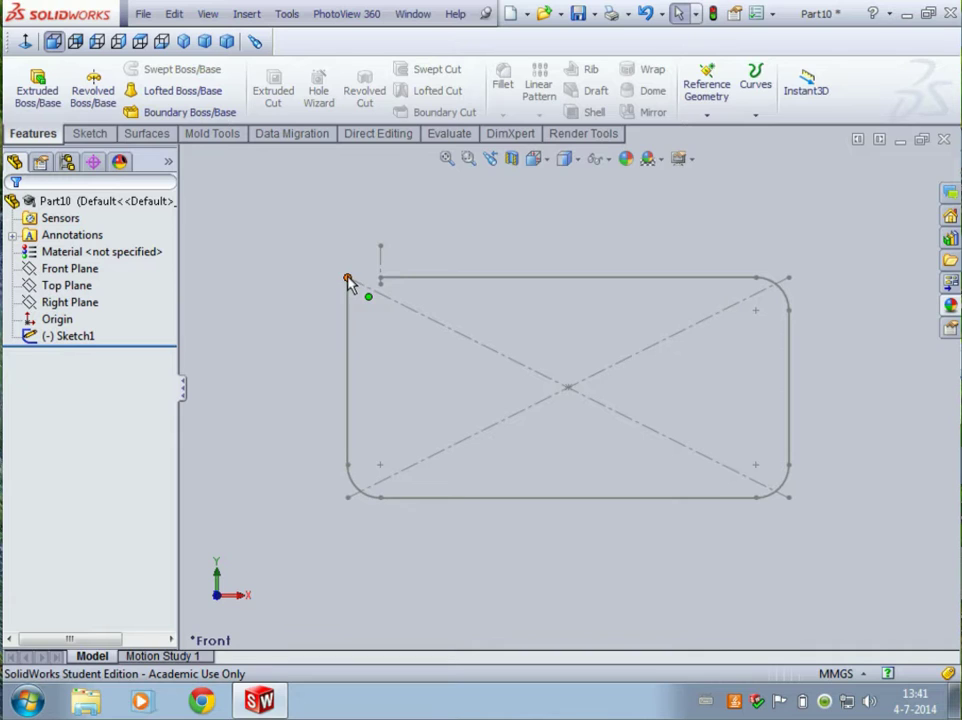
Create a reference plane through the profile's sharp upper-left corner point, parallel to the Top Plane
{"action": "left_click", "coordinate": [709, 118]}
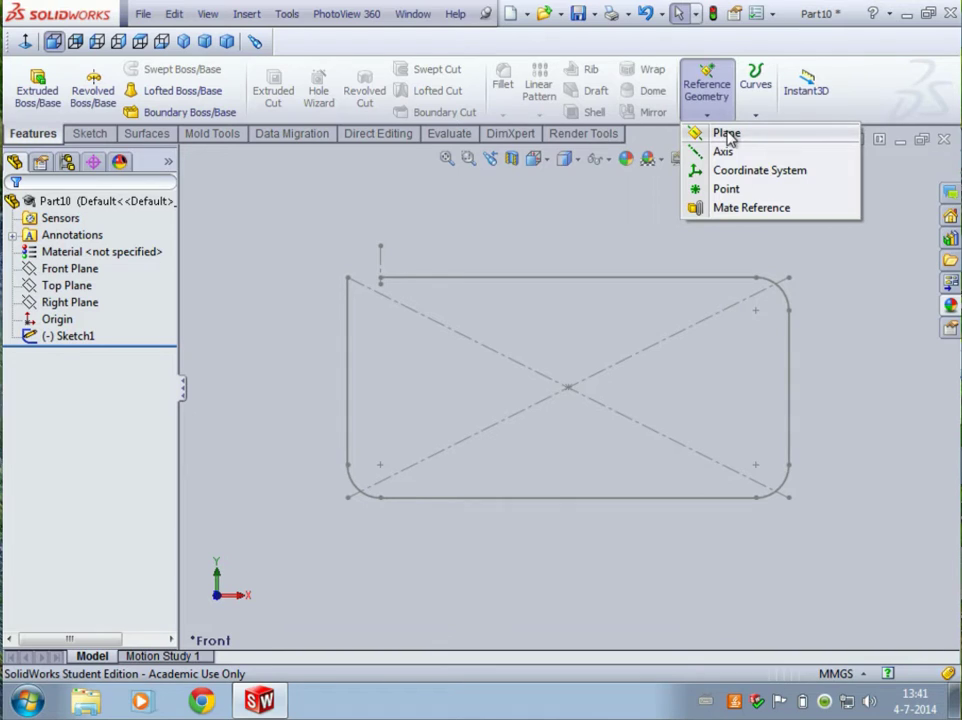
{"action": "left_click", "coordinate": [727, 134]}
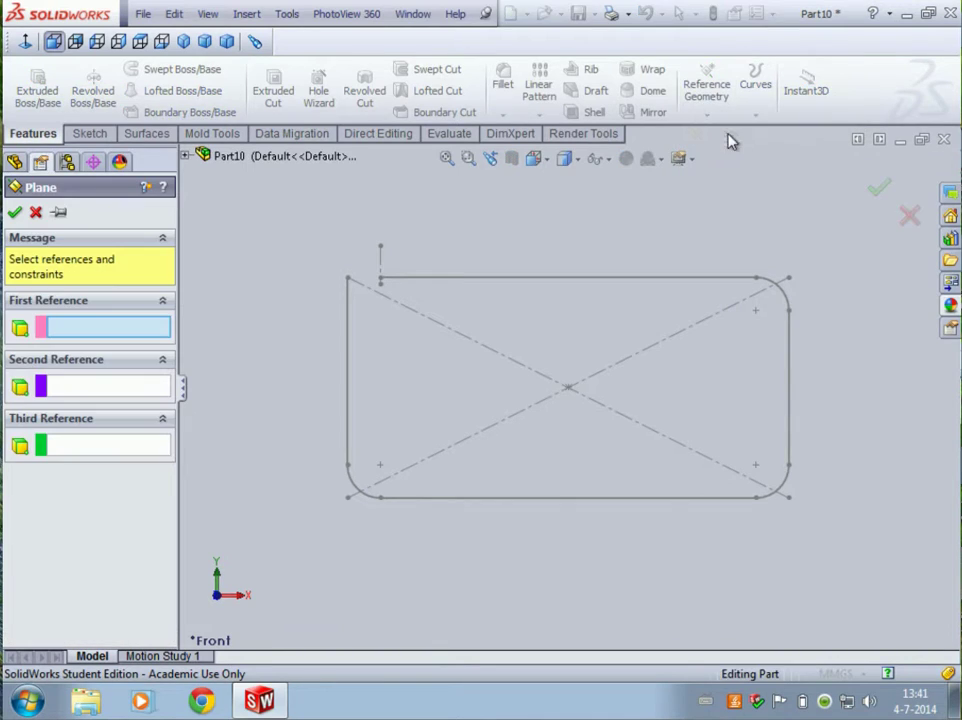
{"action": "left_click", "coordinate": [348, 281]}
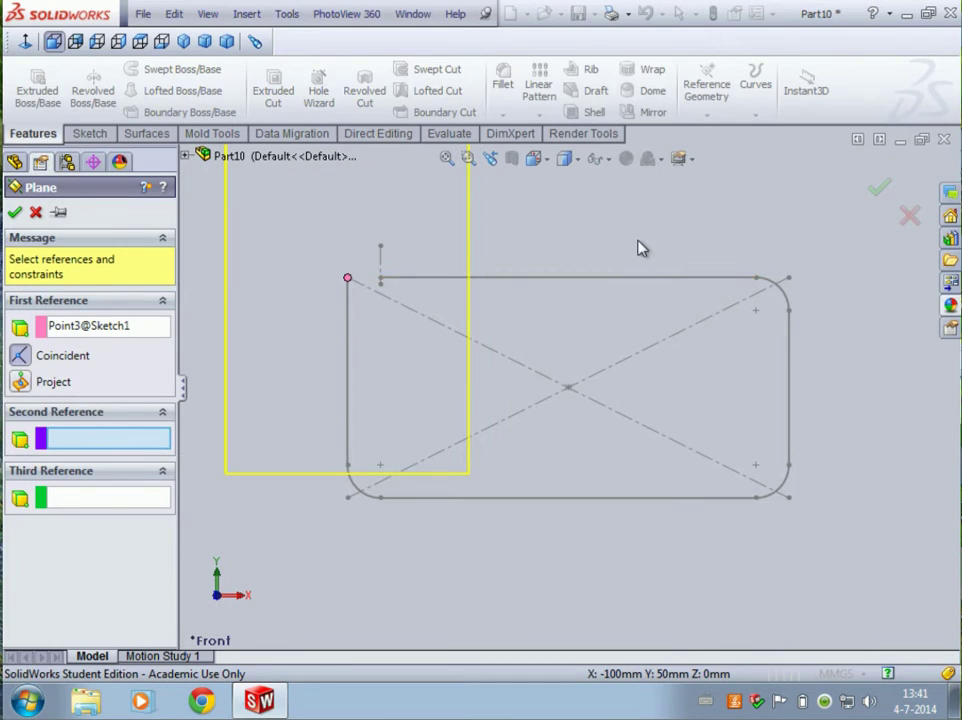
{"action": "scroll", "coordinate": [634, 245], "scroll_direction": "down", "scroll_amount": 1}
{"action": "scroll", "coordinate": [621, 245], "scroll_direction": "up", "scroll_amount": 5}
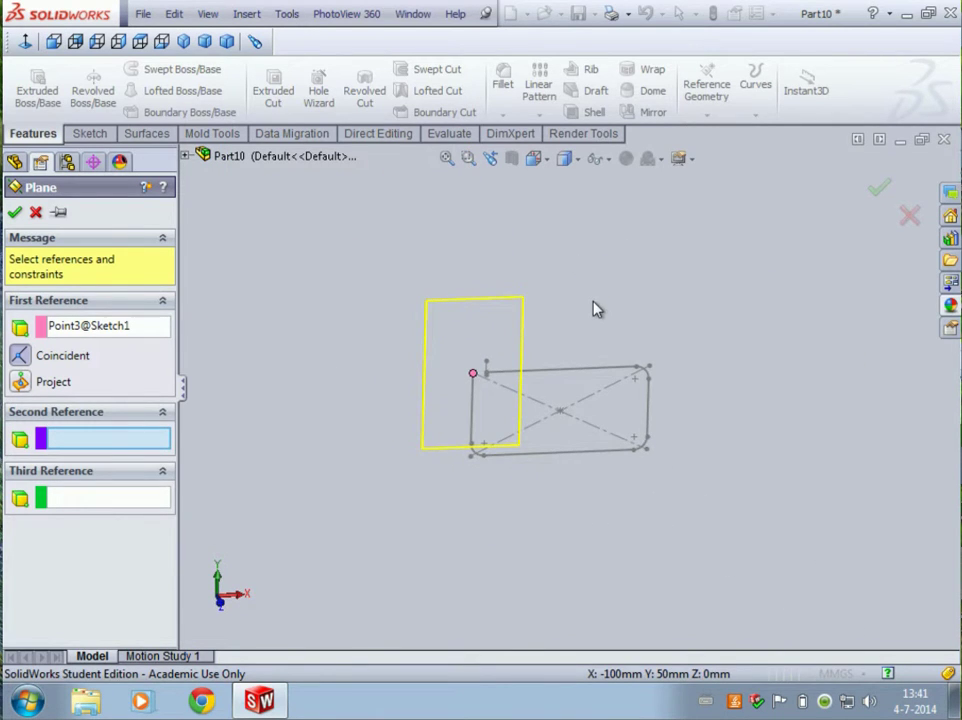
{"action": "left_click", "coordinate": [185, 156]}
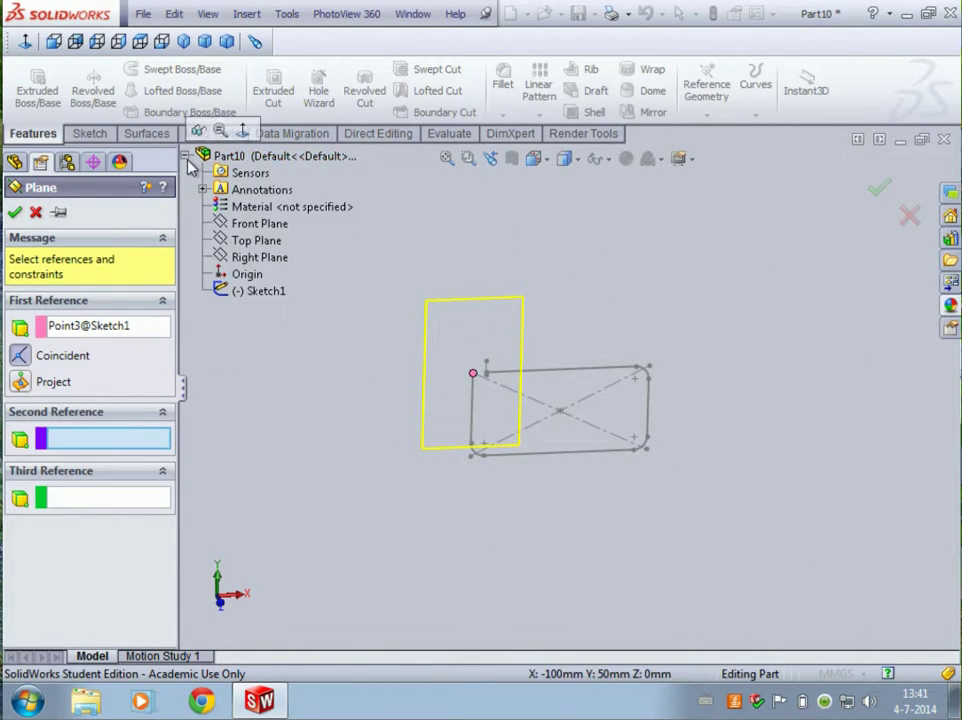
{"action": "left_click", "coordinate": [246, 245]}
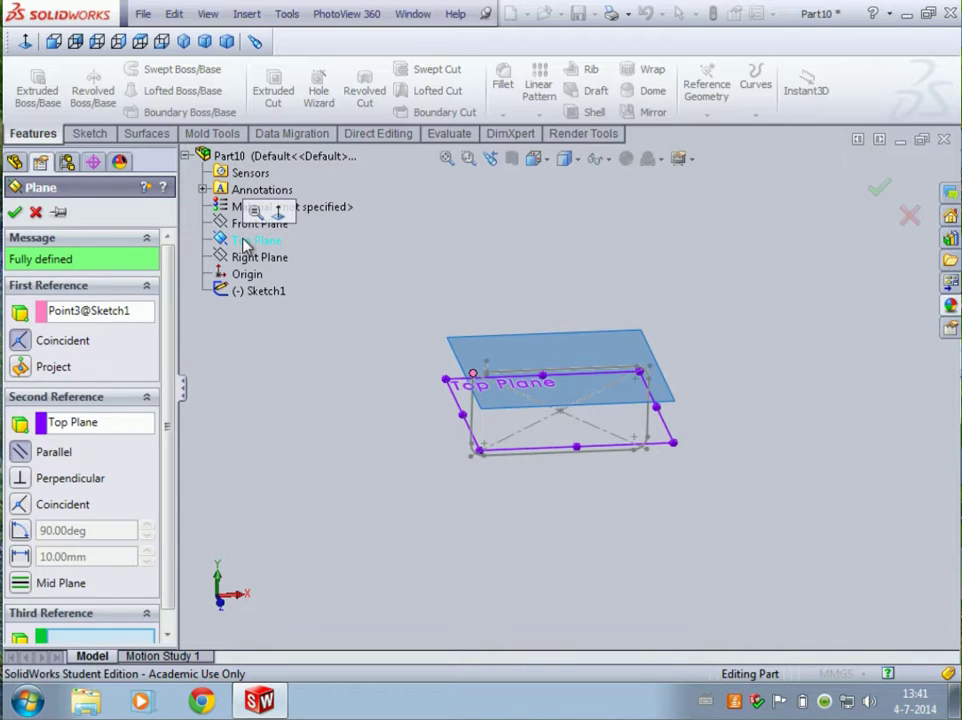
{"action": "middle_click_drag", "start_coordinate": [560, 380], "coordinate": [447, 369]}
{"action": "scroll", "coordinate": [485, 408], "scroll_direction": "up", "scroll_amount": 2}
{"action": "scroll", "coordinate": [597, 418], "scroll_direction": "down", "scroll_amount": 3}
{"action": "scroll", "coordinate": [600, 418], "scroll_direction": "down", "scroll_amount": 4}
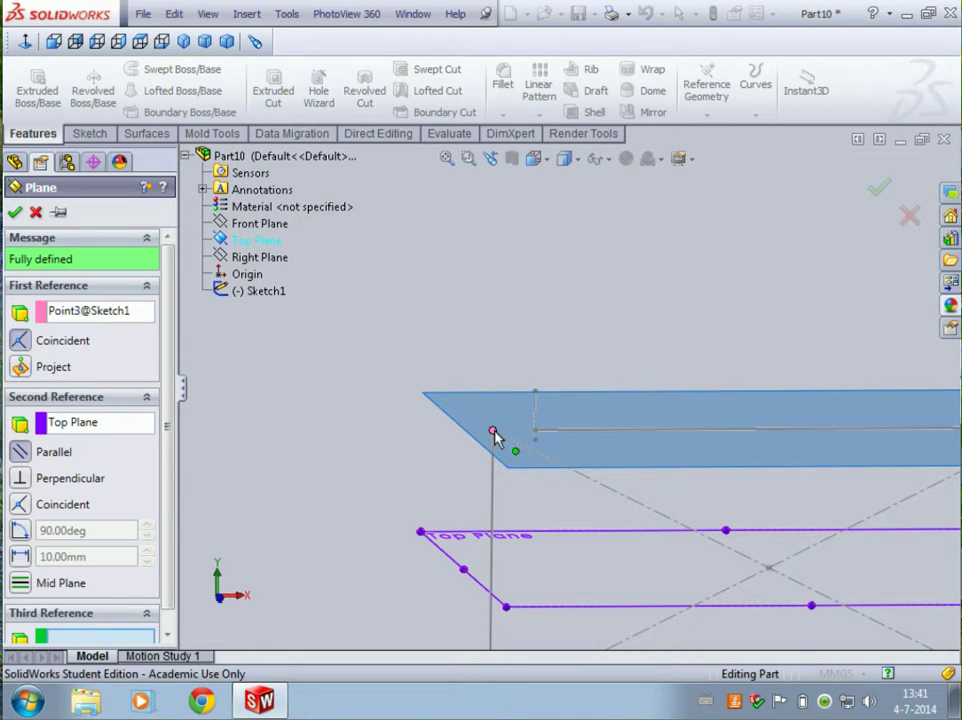
{"action": "left_click", "coordinate": [16, 214]}
Start a sketch on the new plane, viewed normal to it, and draw a circle about 26 mm in diameter beside the profile's open corner
{"action": "scroll", "coordinate": [634, 344], "scroll_direction": "up", "scroll_amount": 5}
{"action": "scroll", "coordinate": [616, 374], "scroll_direction": "down", "scroll_amount": 2}
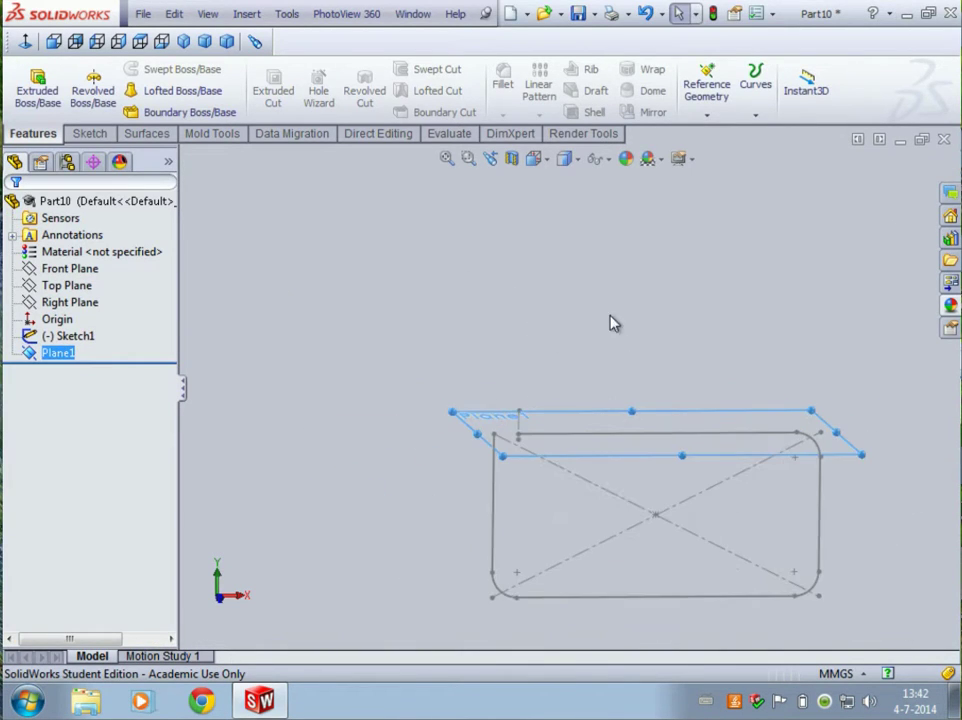
{"action": "left_click", "coordinate": [497, 422]}
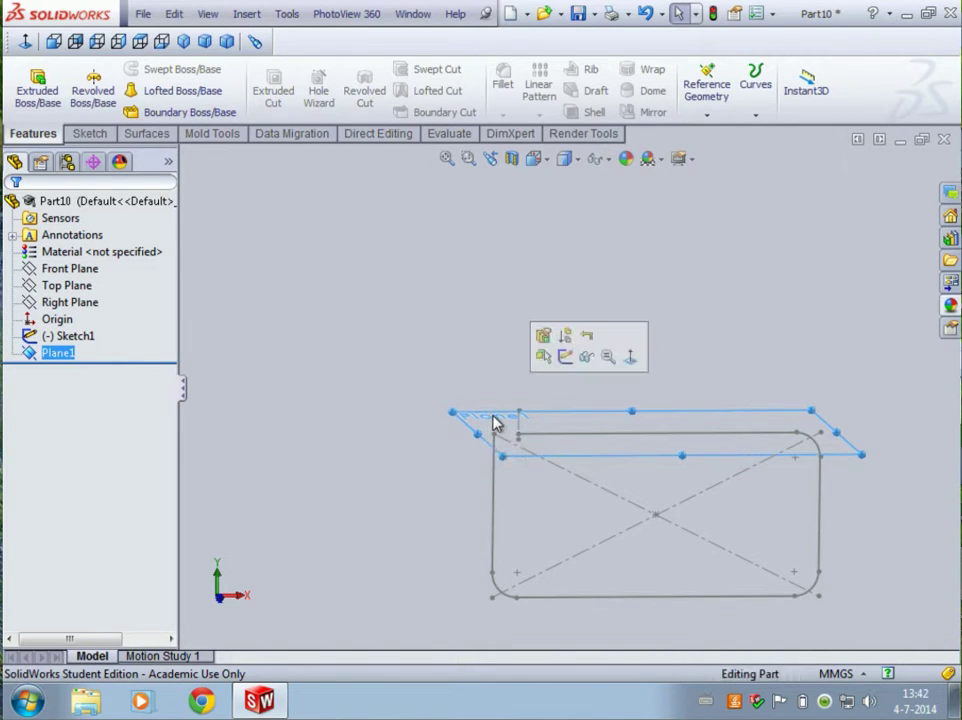
{"action": "left_click", "coordinate": [566, 358]}
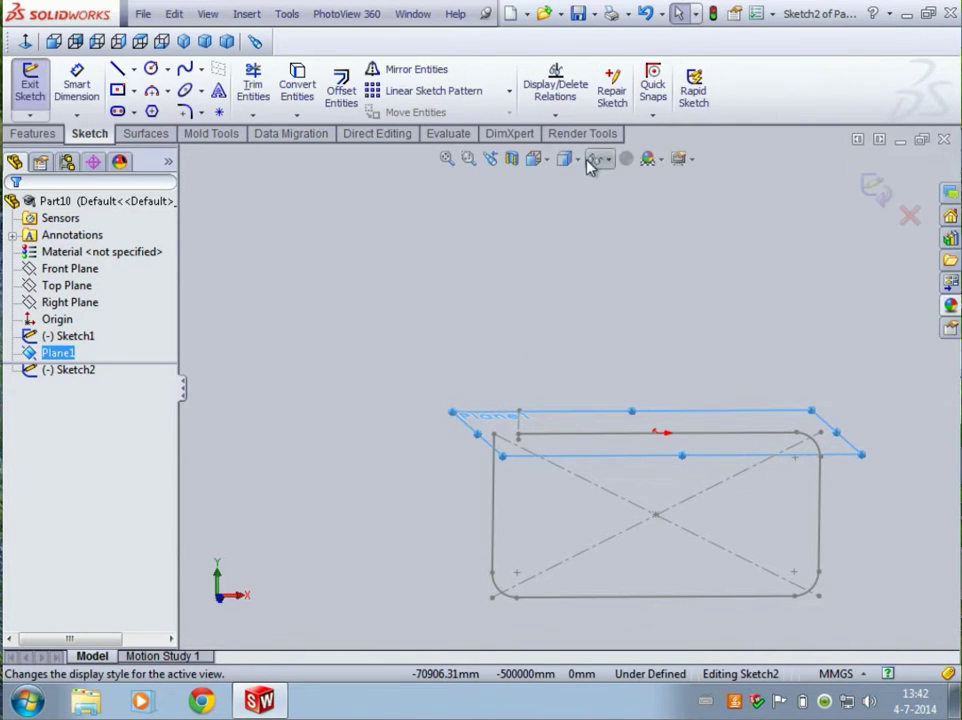
{"action": "left_click", "coordinate": [541, 164]}
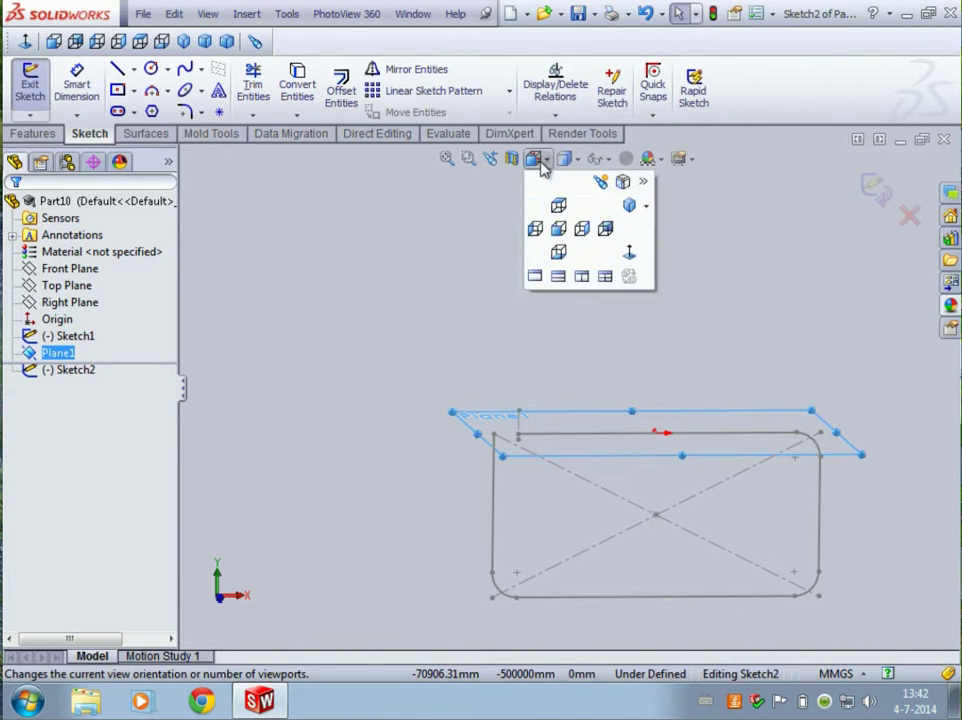
{"action": "left_click", "coordinate": [628, 256]}
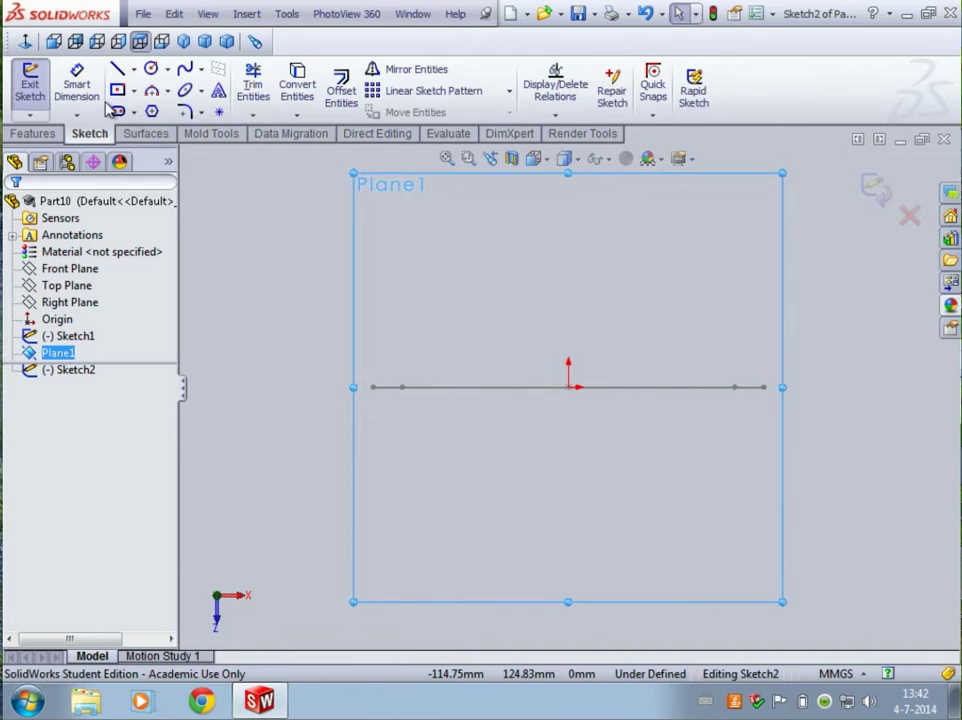
{"action": "left_click", "coordinate": [152, 70]}
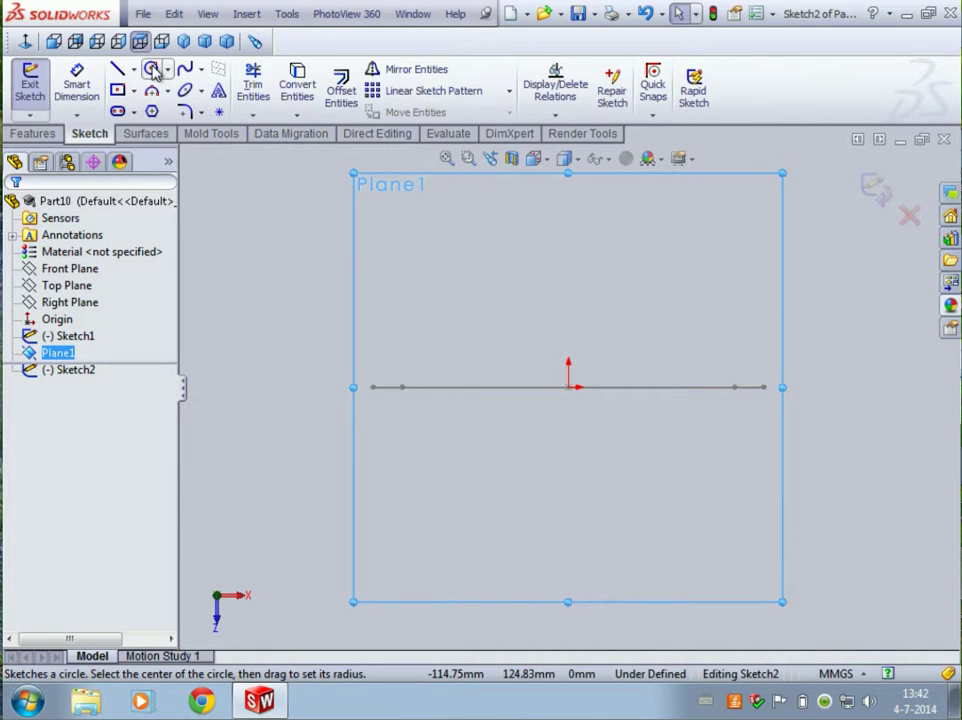
{"action": "left_click", "coordinate": [152, 70]}
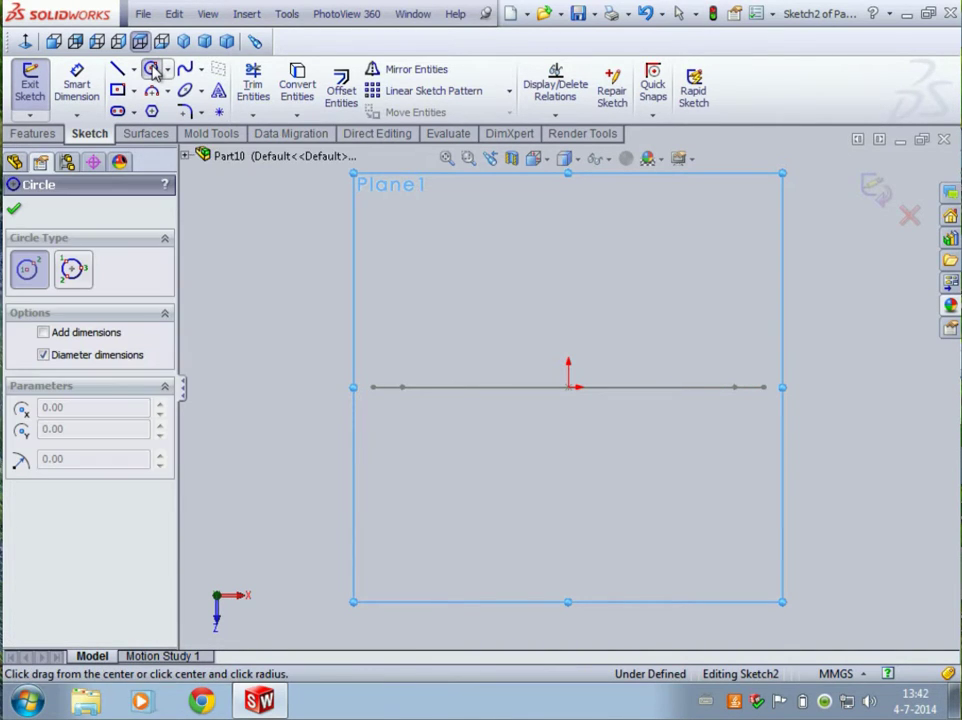
{"action": "left_click", "coordinate": [337, 368]}
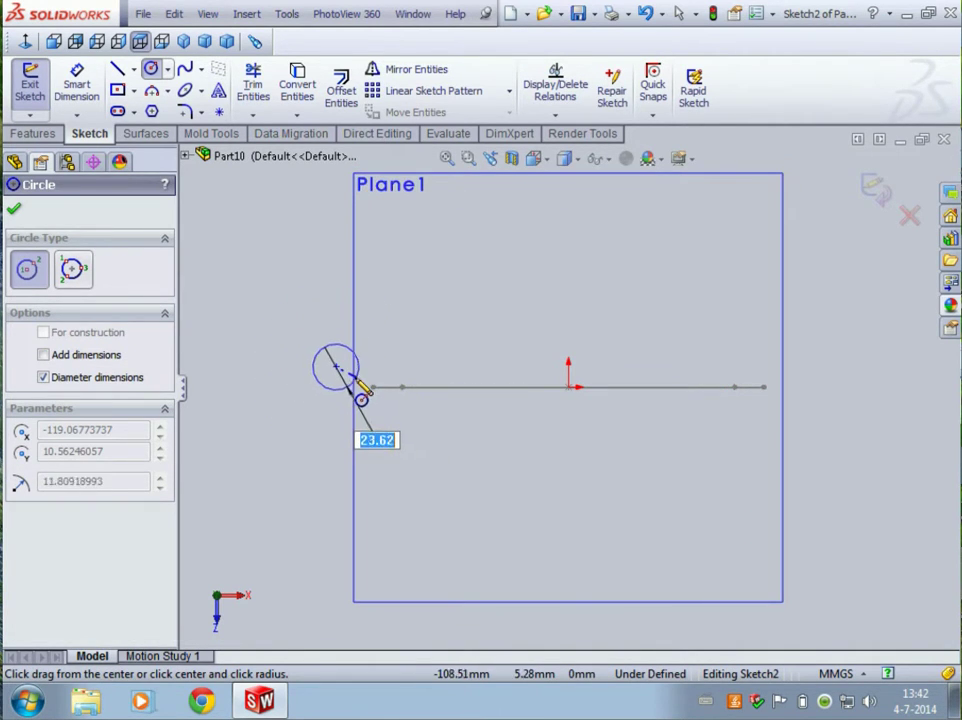
{"action": "left_click", "coordinate": [367, 397]}
{"action": "key", "text": "Escape"}
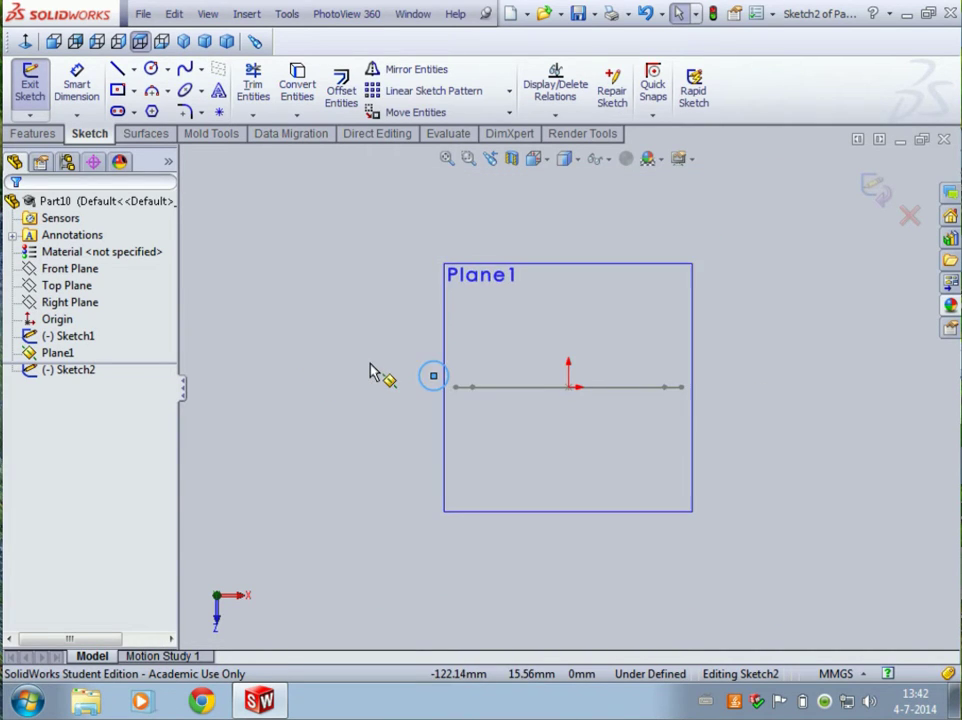
Make the circle's center coincident with the path's upper-left corner endpoint
{"action": "scroll", "coordinate": [477, 383], "scroll_direction": "down", "scroll_amount": 4}
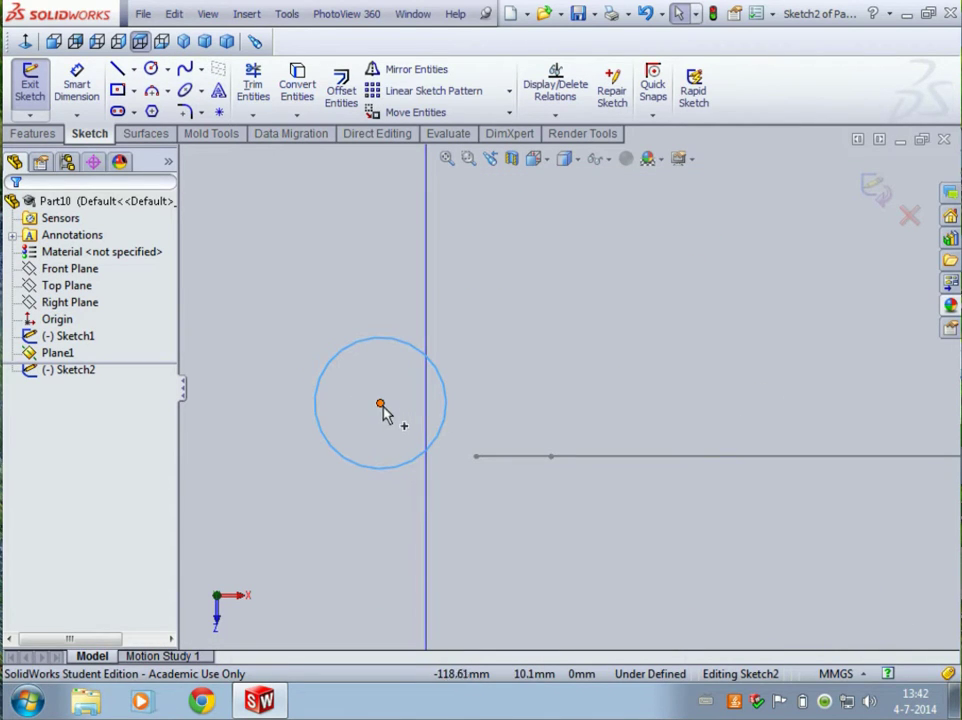
{"action": "mouse_move", "coordinate": [554, 401]}
{"action": "middle_mouse_down"}
{"action": "mouse_move", "coordinate": [552, 369]}
{"action": "mouse_move", "coordinate": [355, 363]}
{"action": "middle_mouse_up"}
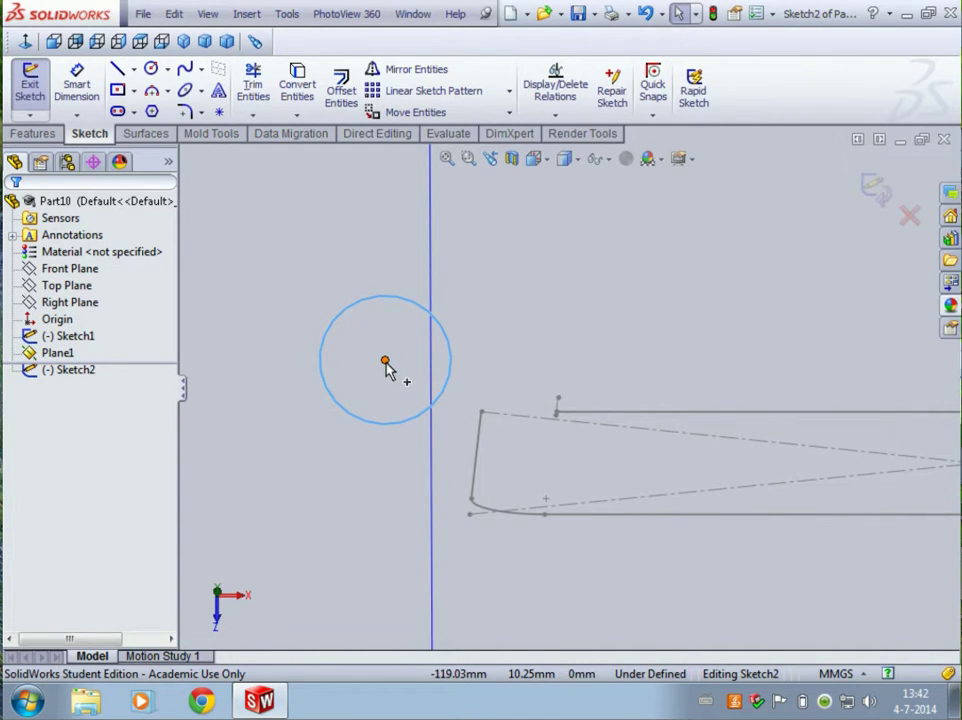
{"action": "left_click", "coordinate": [385, 361]}
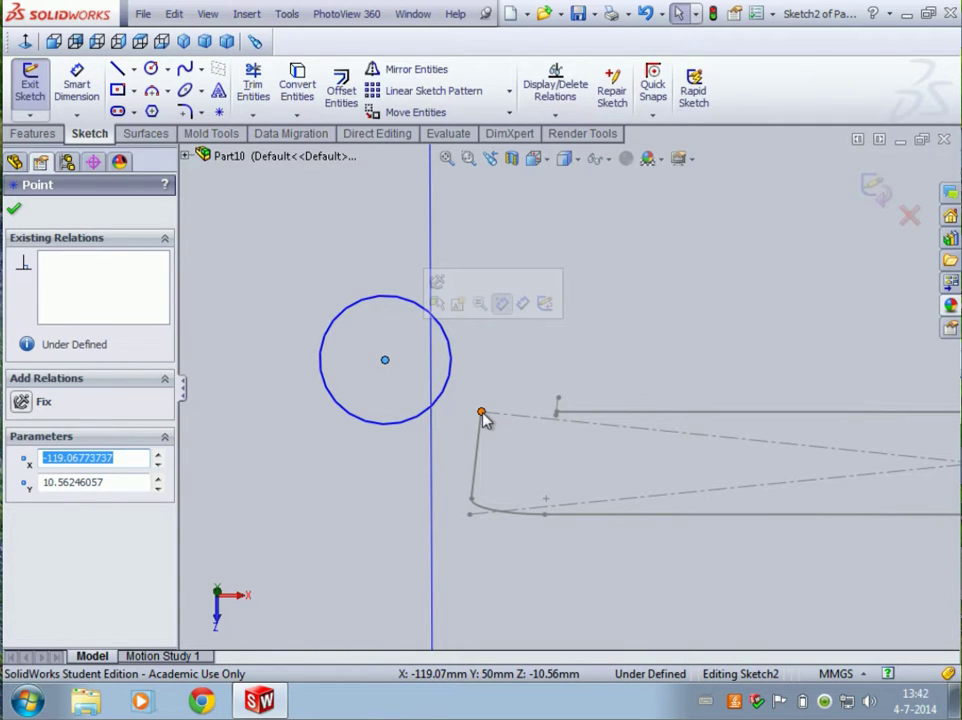
{"action": "left_click", "coordinate": [481, 413], "text": "ctrl"}
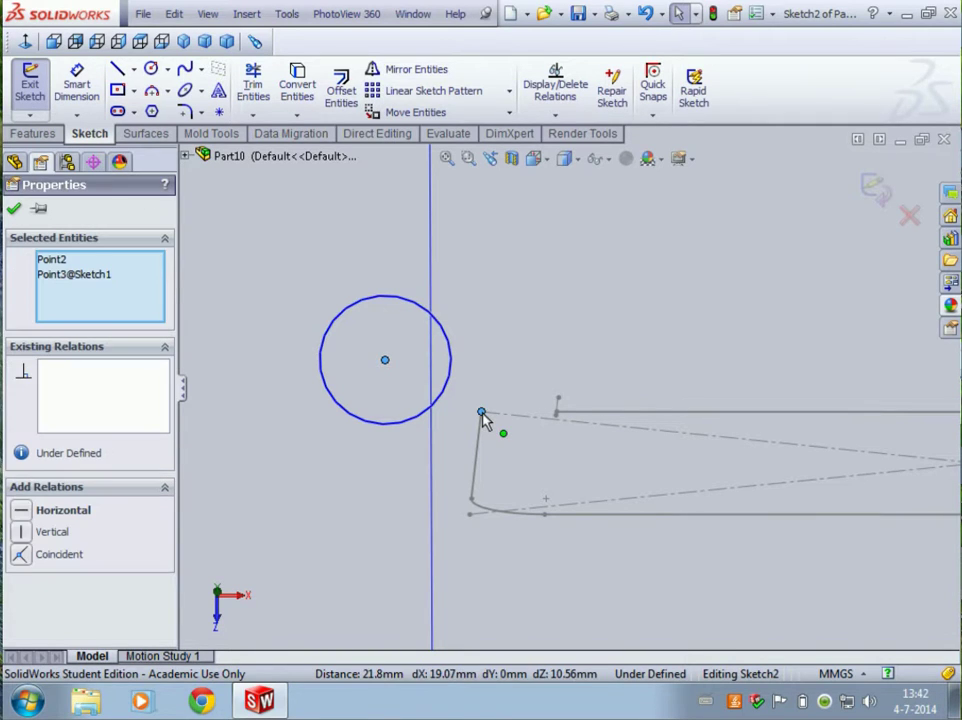
{"action": "left_click", "coordinate": [21, 556]}
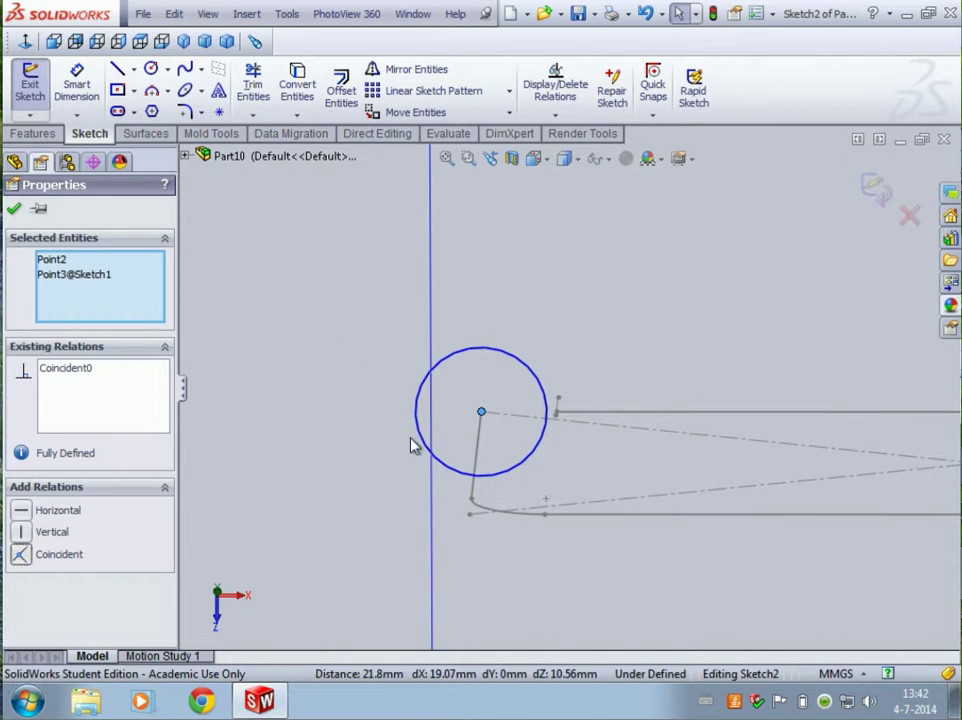
Dimension the circle to a 20 mm diameter and exit the sketch
{"action": "mouse_move", "coordinate": [560, 462]}
{"action": "middle_mouse_down"}
{"action": "mouse_move", "coordinate": [560, 240]}
{"action": "mouse_move", "coordinate": [563, 483]}
{"action": "middle_mouse_up"}
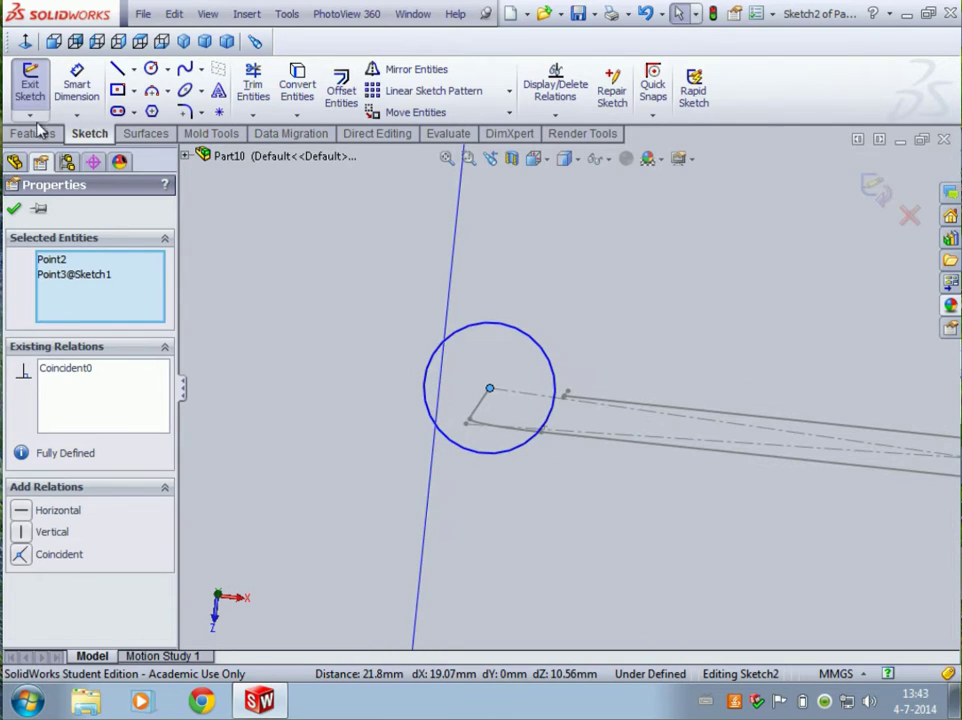
{"action": "left_click", "coordinate": [97, 88]}
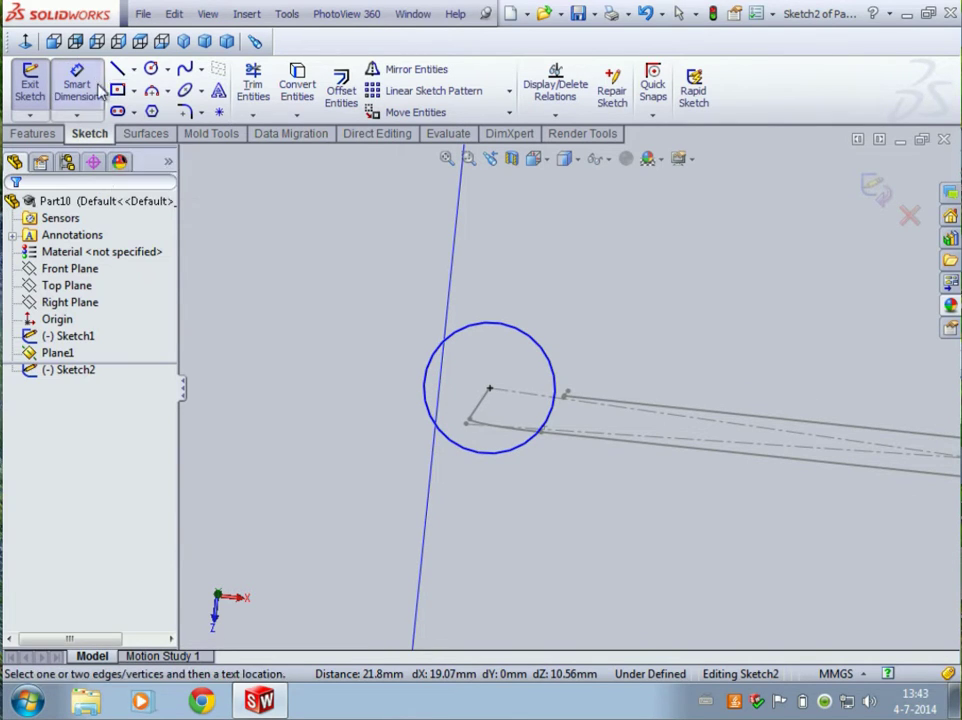
{"action": "left_click", "coordinate": [505, 325]}
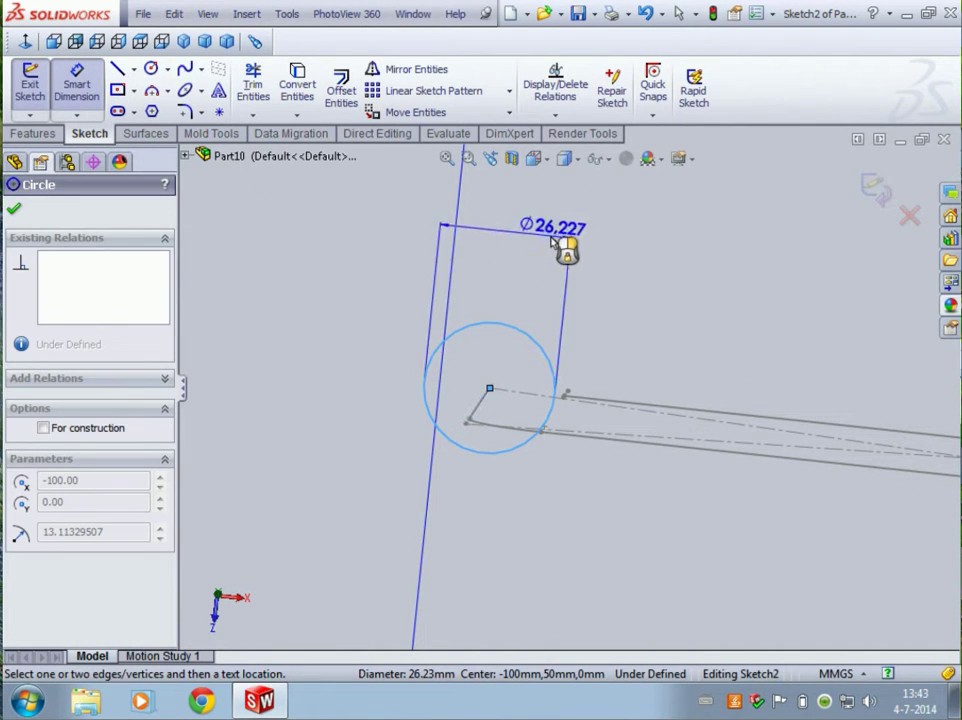
{"action": "left_click", "coordinate": [560, 245]}
{"action": "type", "text": "20"}
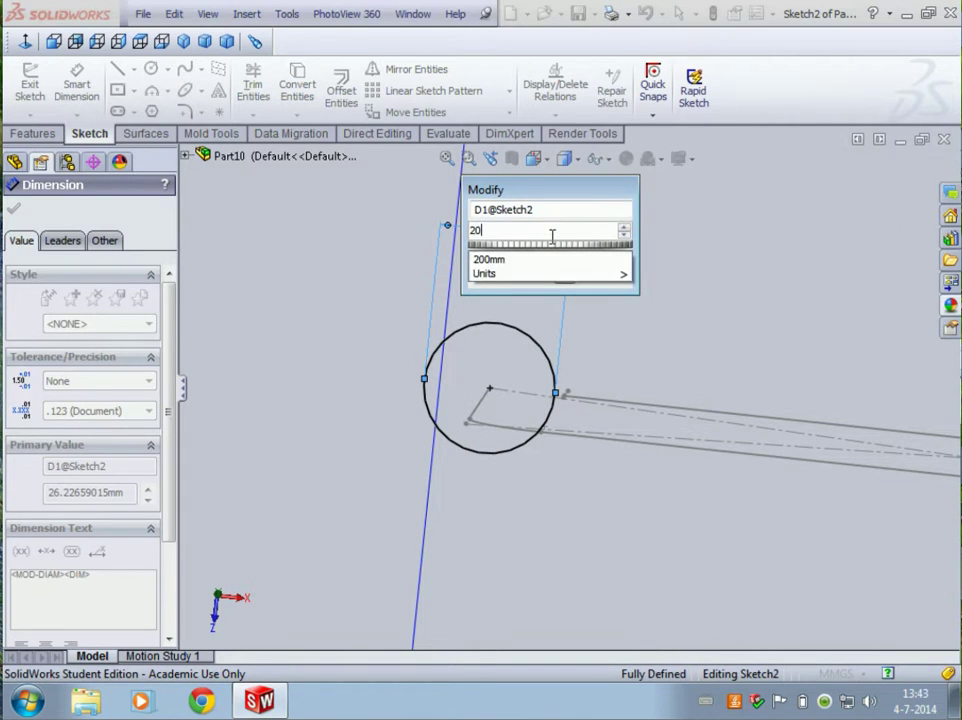
{"action": "key", "text": "Return"}
{"action": "scroll", "coordinate": [575, 360], "scroll_direction": "down", "scroll_amount": 1}
{"action": "scroll", "coordinate": [610, 378], "scroll_direction": "up", "scroll_amount": 5}
{"action": "scroll", "coordinate": [612, 405], "scroll_direction": "down", "scroll_amount": 1}
{"action": "scroll", "coordinate": [590, 390], "scroll_direction": "up", "scroll_amount": 3}
{"action": "scroll", "coordinate": [563, 417], "scroll_direction": "down", "scroll_amount": 10}
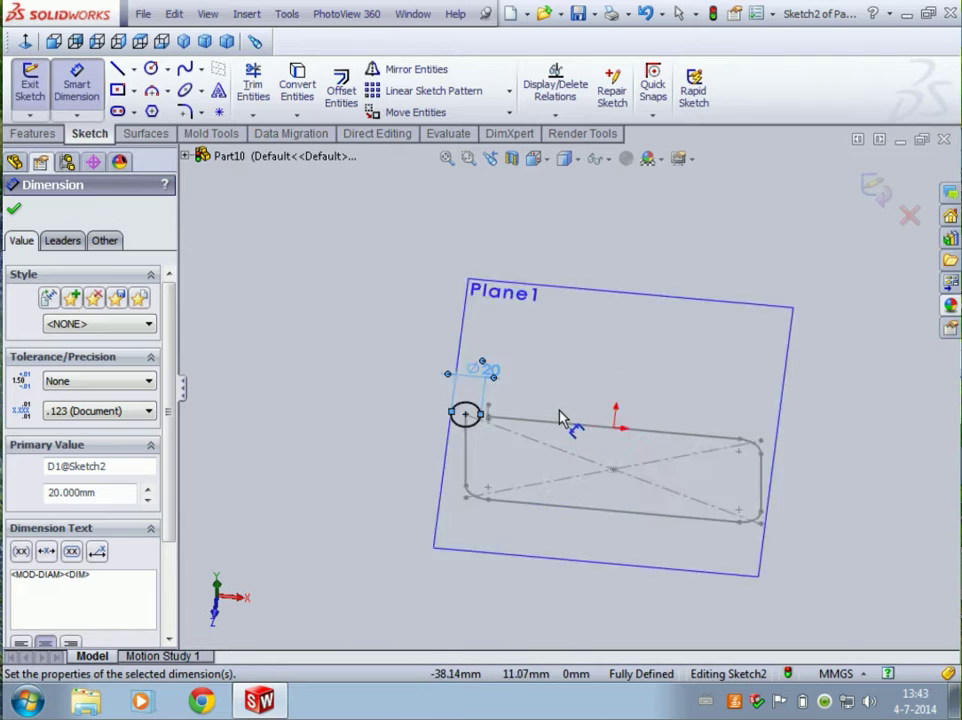
{"action": "left_click", "coordinate": [873, 190]}
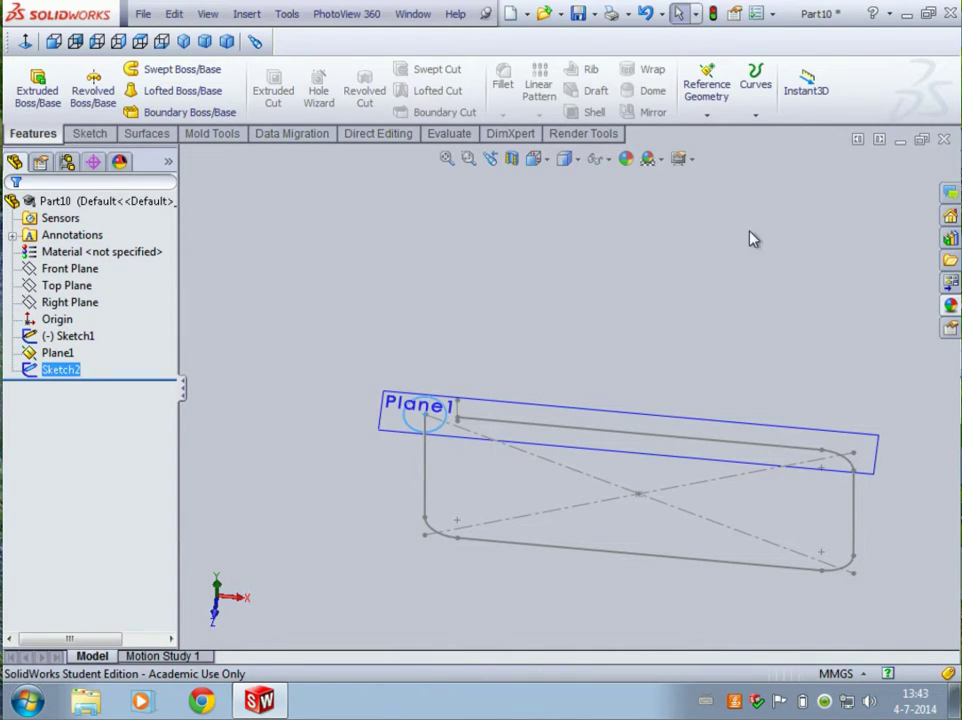
Hide the reference plane that carries the circle sketch
{"action": "mouse_move", "coordinate": [684, 260]}
{"action": "middle_mouse_down"}
{"action": "mouse_move", "coordinate": [597, 275]}
{"action": "mouse_move", "coordinate": [632, 260]}
{"action": "middle_mouse_up"}
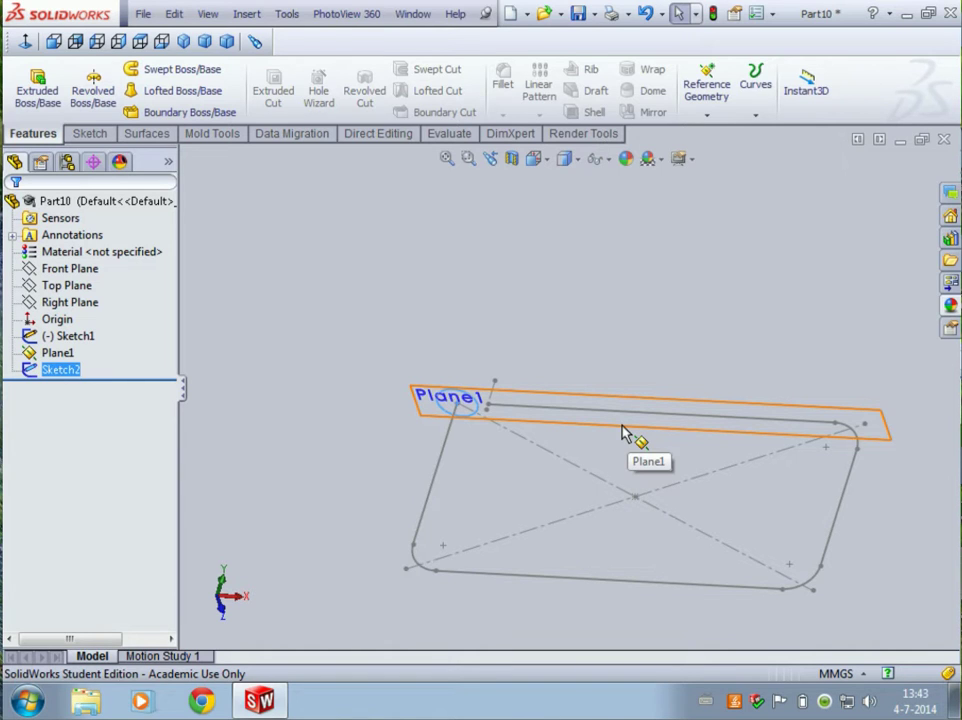
{"action": "right_click", "coordinate": [558, 432]}
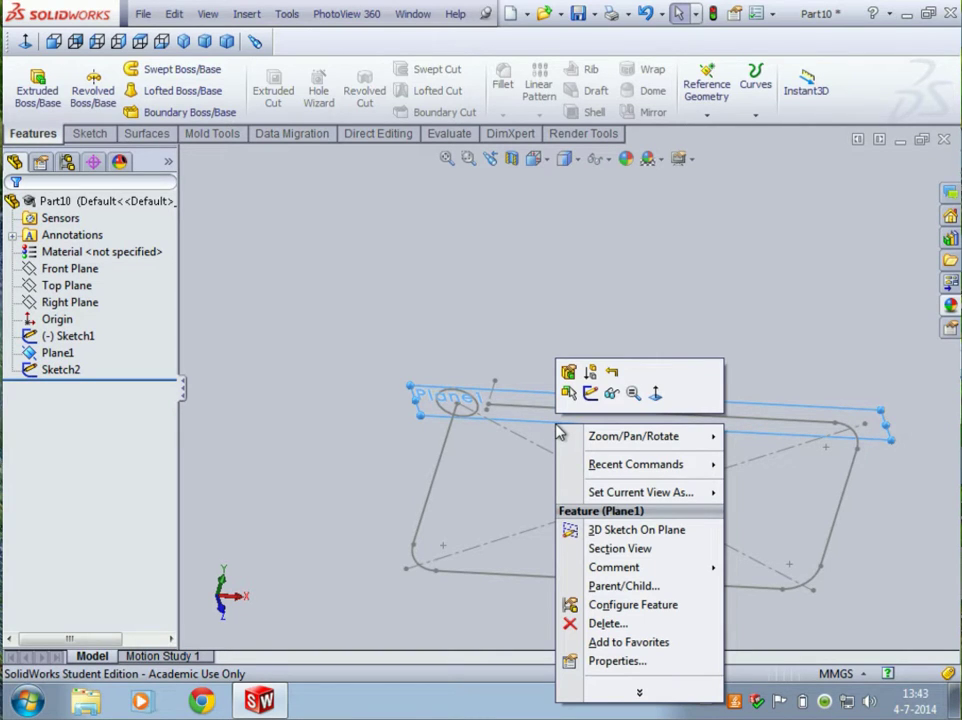
{"action": "left_click", "coordinate": [612, 394]}
{"action": "mouse_move", "coordinate": [595, 361]}
{"action": "middle_mouse_down"}
{"action": "mouse_move", "coordinate": [541, 350]}
{"action": "mouse_move", "coordinate": [513, 253]}
{"action": "mouse_move", "coordinate": [535, 358]}
{"action": "mouse_move", "coordinate": [527, 418]}
{"action": "middle_mouse_up"}
{"action": "left_click", "coordinate": [66, 354]}
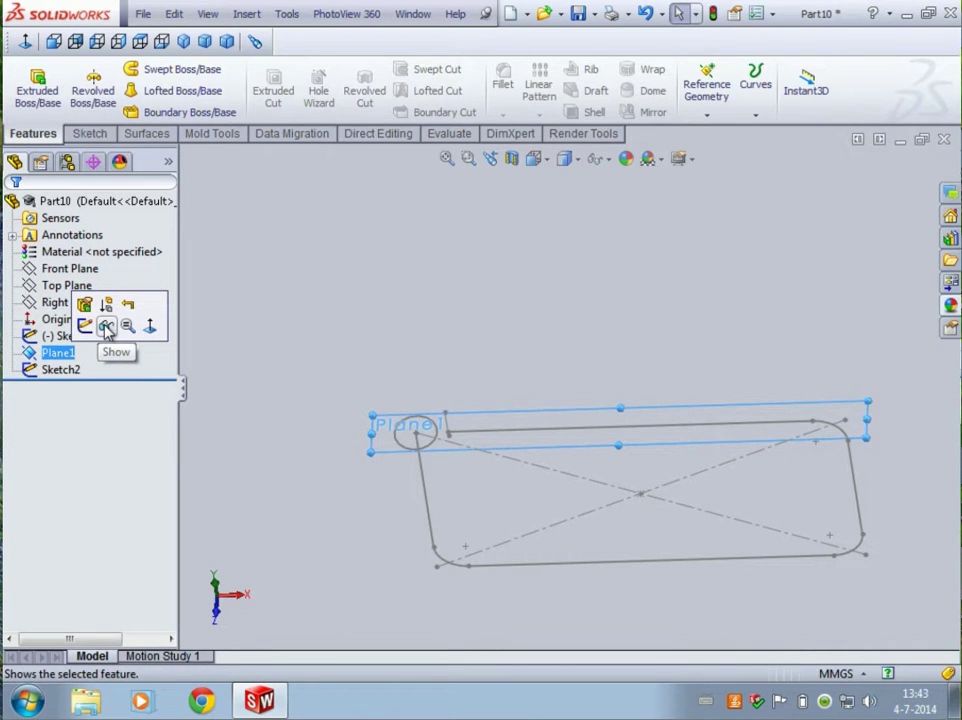
{"action": "left_click", "coordinate": [560, 385]}
{"action": "mouse_move", "coordinate": [560, 385]}
{"action": "middle_mouse_down"}
{"action": "mouse_move", "coordinate": [550, 432]}
{"action": "mouse_move", "coordinate": [575, 373]}
{"action": "mouse_move", "coordinate": [535, 440]}
{"action": "middle_mouse_up"}
{"action": "scroll", "coordinate": [395, 468], "scroll_direction": "up", "scroll_amount": 2}
{"action": "scroll", "coordinate": [548, 436], "scroll_direction": "down", "scroll_amount": 5}
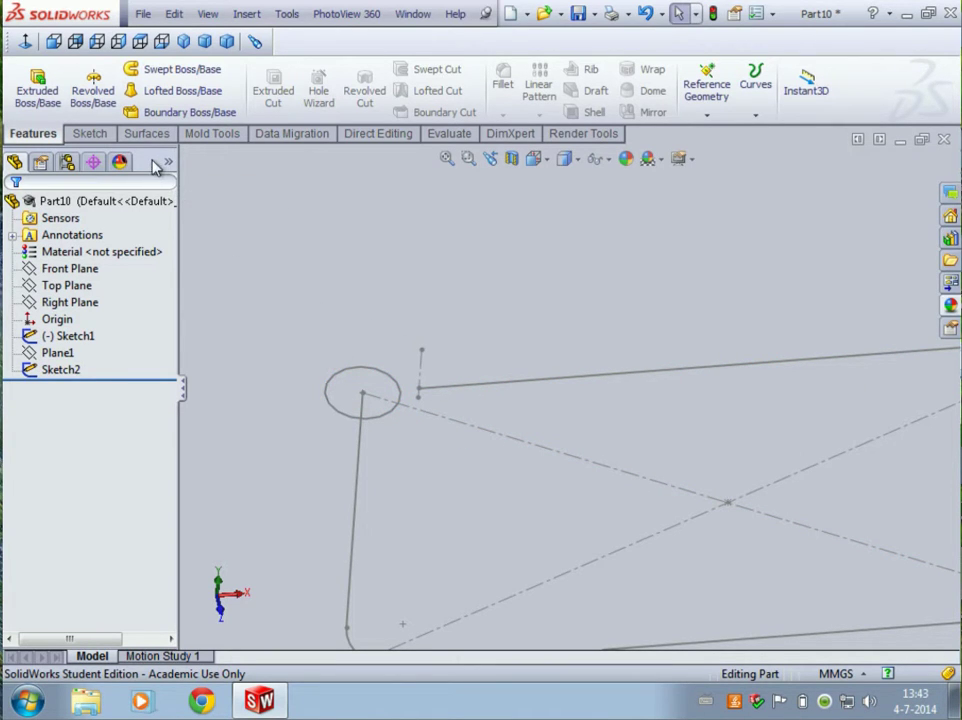
Create a swept boss using the 20 mm circle as profile and the open rounded rectangle as path
{"action": "left_click", "coordinate": [186, 76]}
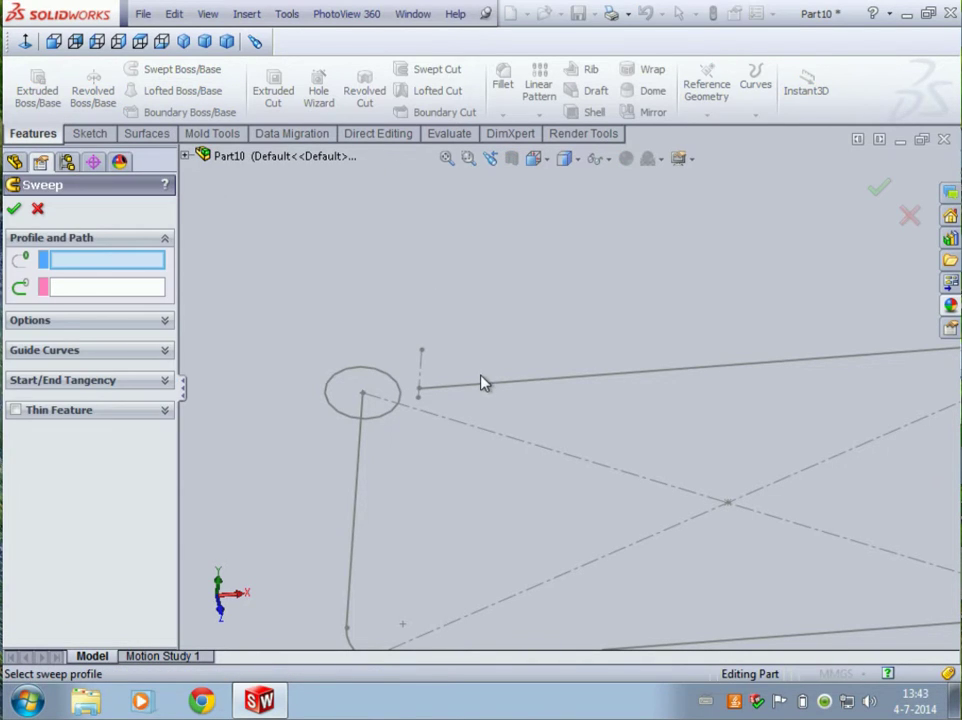
{"action": "left_click", "coordinate": [391, 421]}
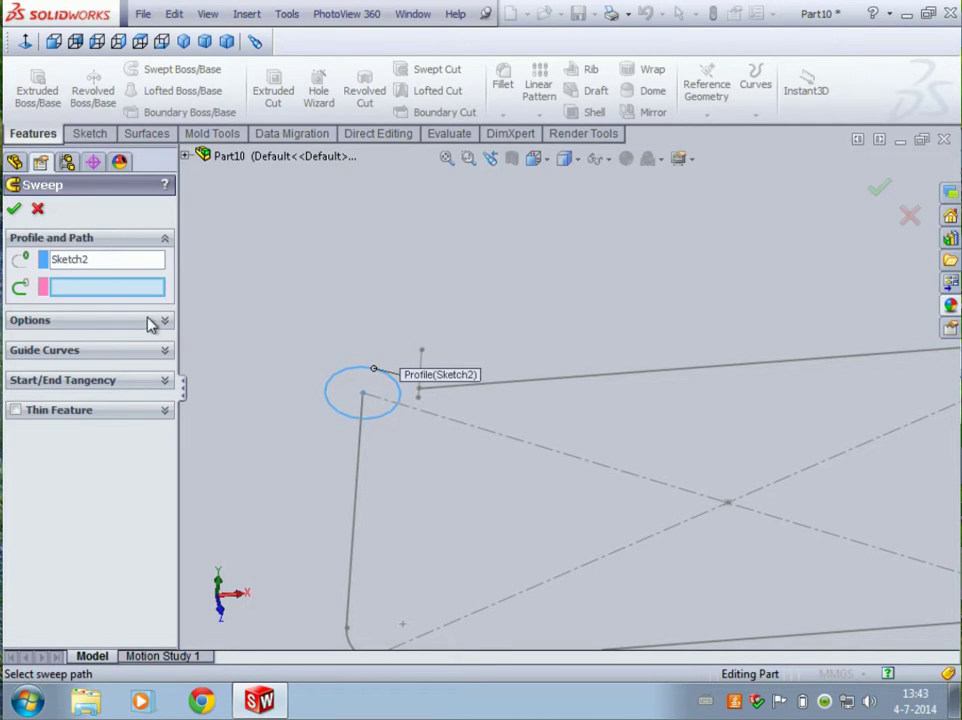
{"action": "left_click", "coordinate": [358, 506]}
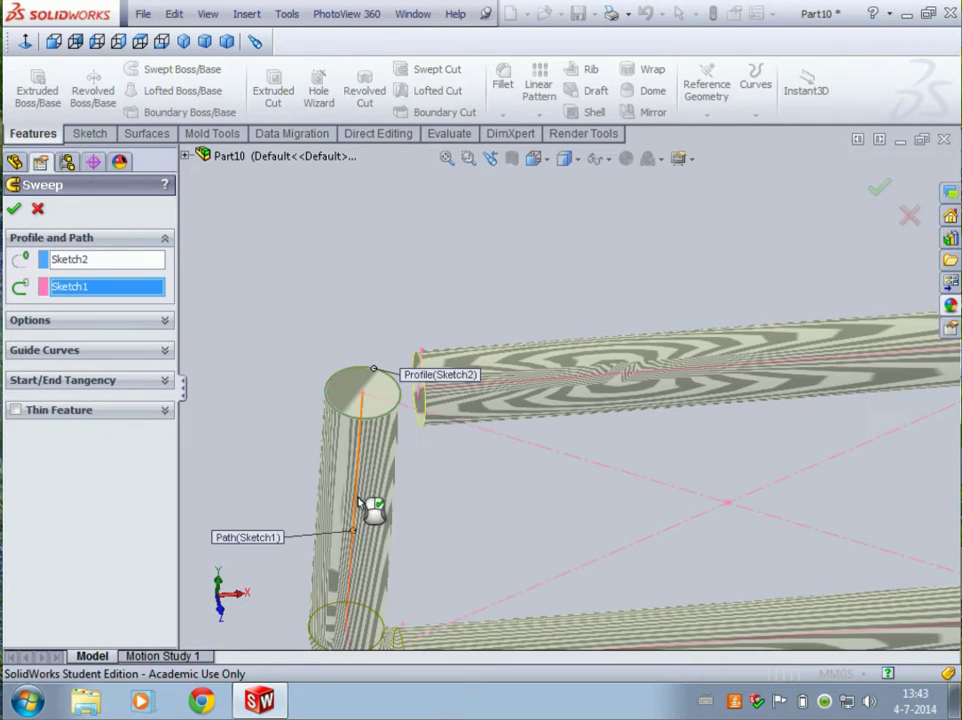
{"action": "scroll", "coordinate": [548, 492], "scroll_direction": "down", "scroll_amount": 4}
{"action": "scroll", "coordinate": [560, 492], "scroll_direction": "up", "scroll_amount": 6}
{"action": "middle_click_drag", "start_coordinate": [597, 479], "coordinate": [586, 401]}
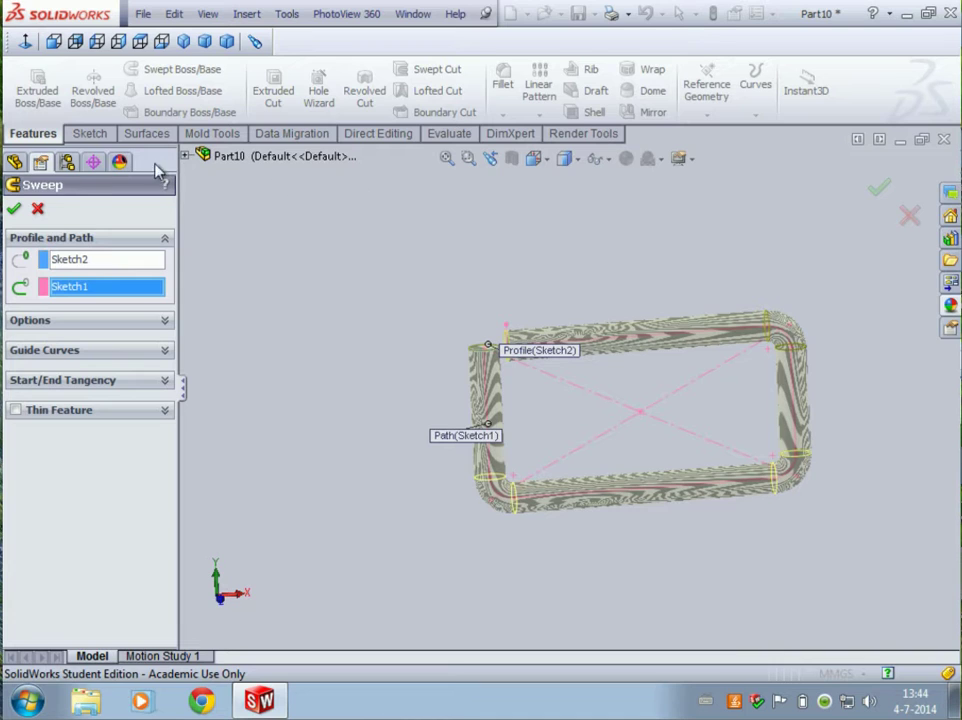
{"action": "left_click", "coordinate": [16, 208]}
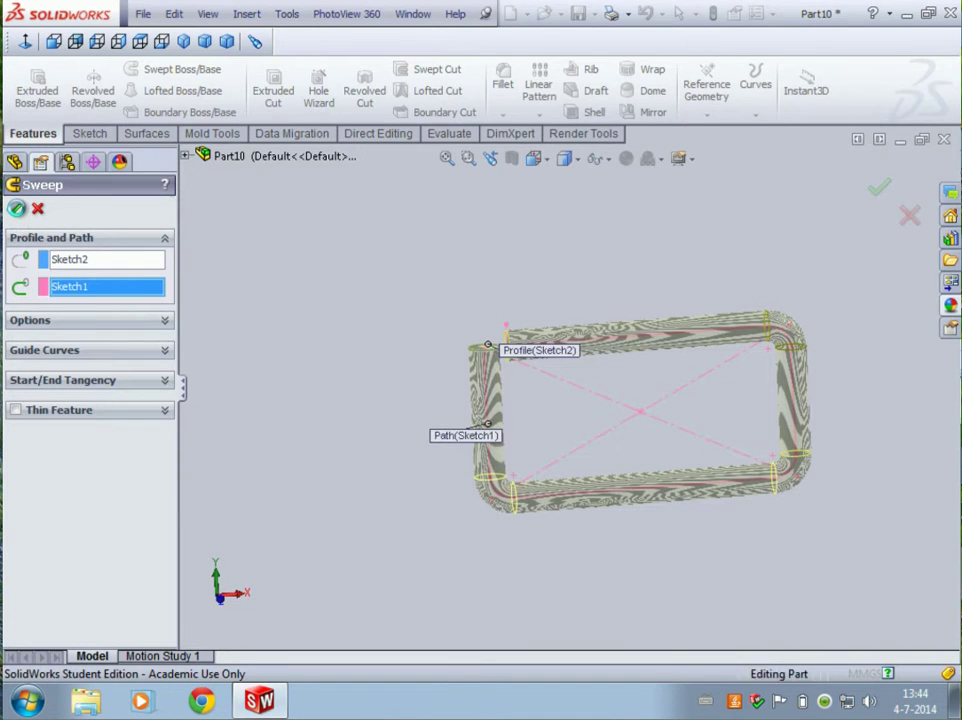
Start a new sketch on the Front Plane
{"action": "middle_click_drag", "start_coordinate": [713, 363], "coordinate": [694, 322]}
{"action": "scroll", "coordinate": [620, 400], "scroll_direction": "down", "scroll_amount": 3}
{"action": "middle_click_drag", "start_coordinate": [620, 400], "coordinate": [494, 397]}
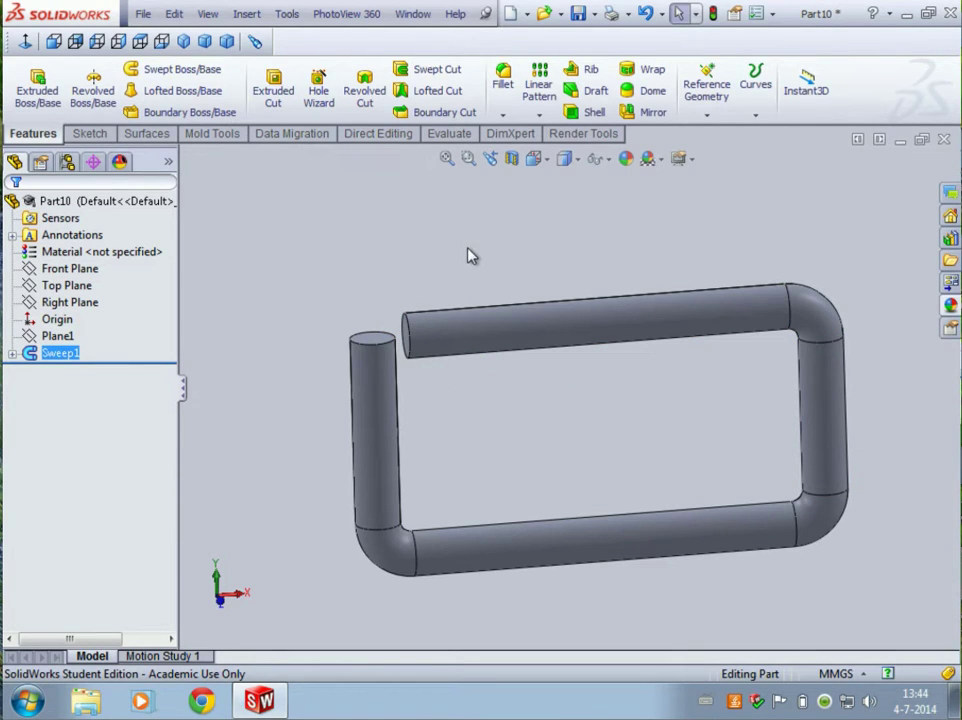
{"action": "left_click", "coordinate": [457, 219]}
{"action": "left_click", "coordinate": [68, 301]}
{"action": "key", "text": "Up"}
{"action": "key", "text": "Up"}
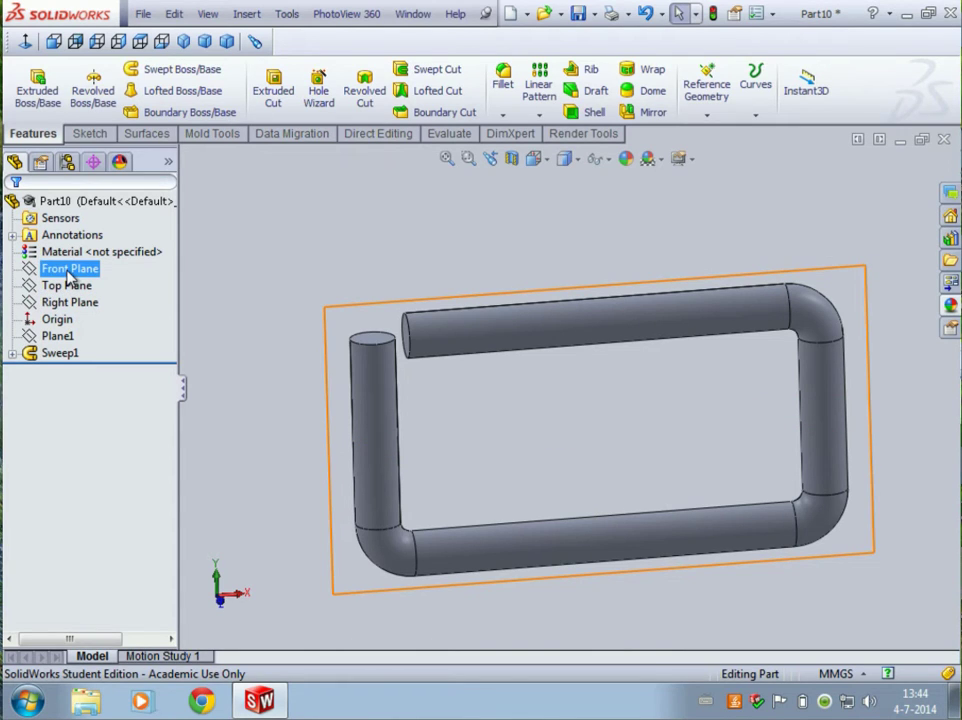
{"action": "left_click", "coordinate": [69, 272]}
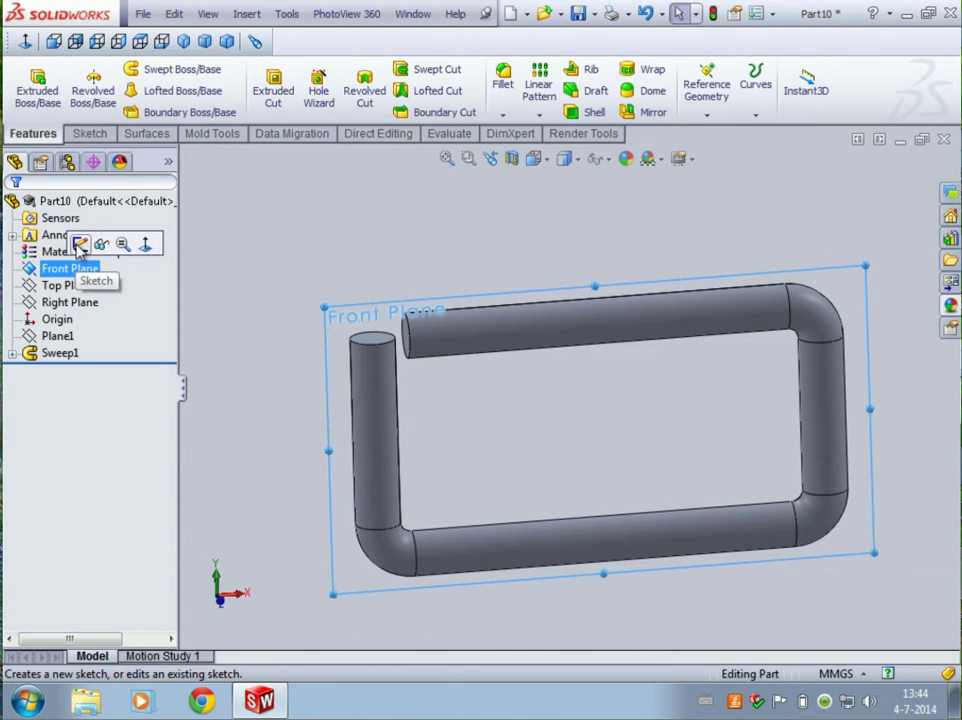
{"action": "left_click", "coordinate": [80, 245]}
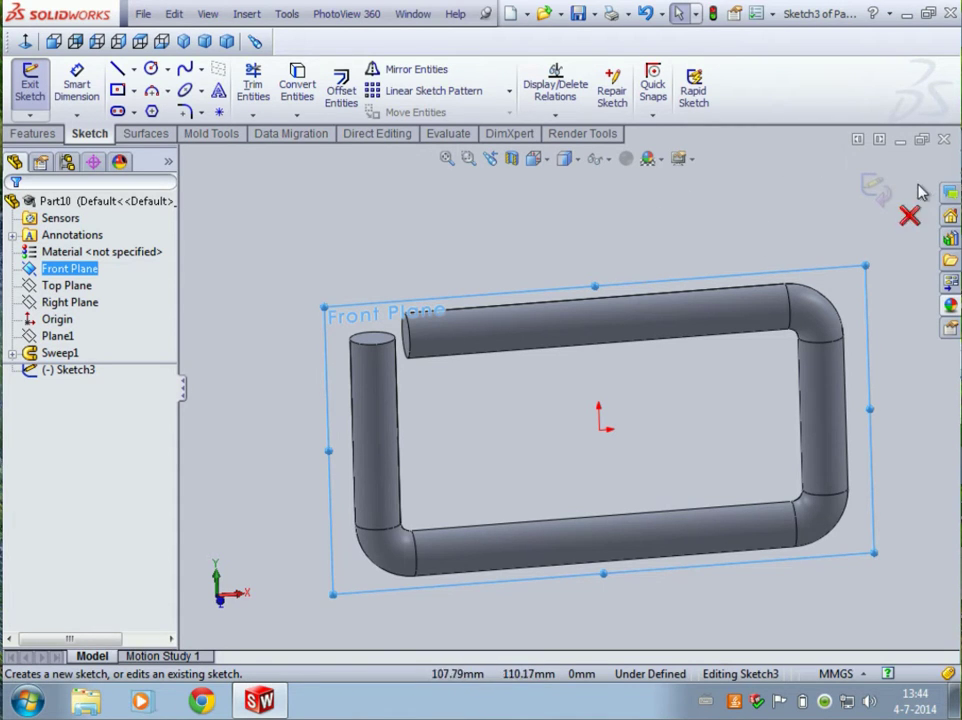
Create intersection curves between the sketch plane and all seven outer faces of the swept tube, excluding its flat end faces
{"action": "middle_click_drag", "start_coordinate": [657, 266], "coordinate": [640, 218]}
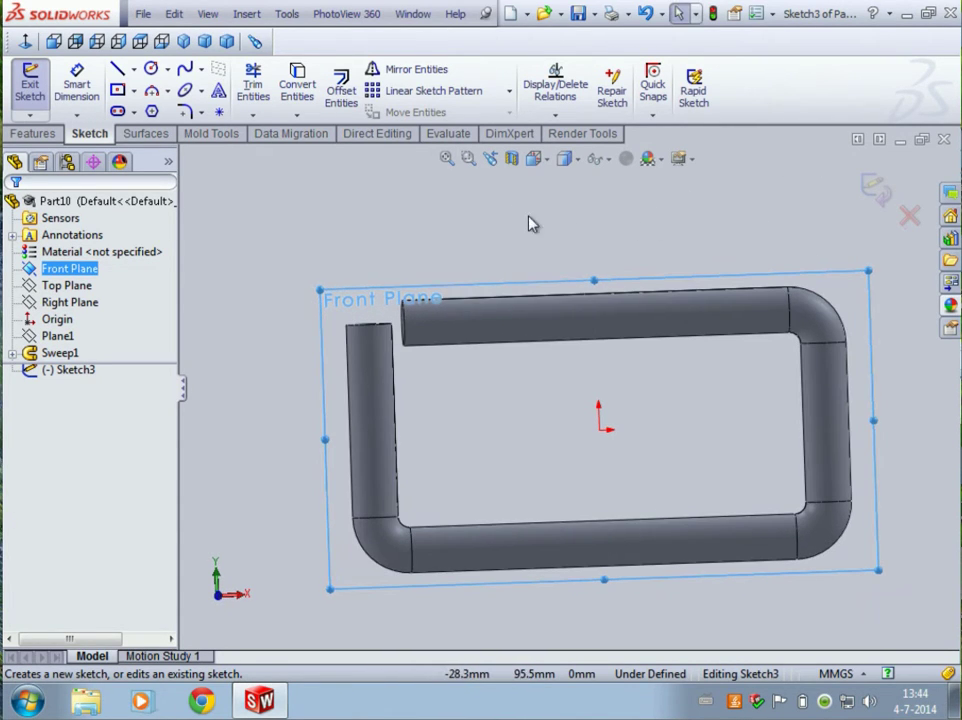
{"action": "left_click", "coordinate": [297, 116]}
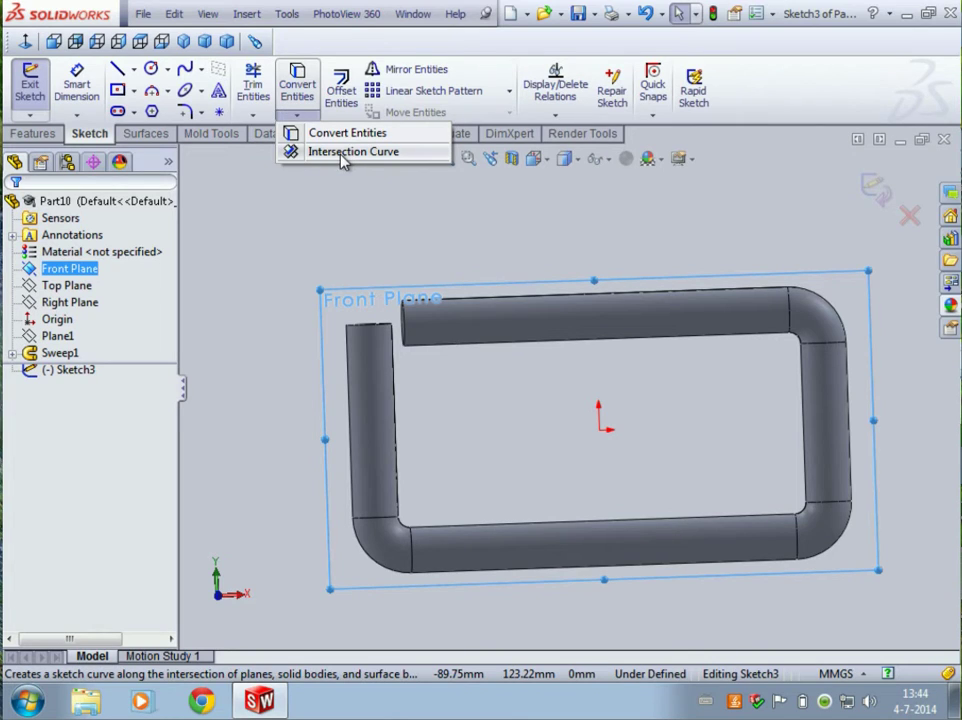
{"action": "left_click", "coordinate": [341, 153]}
{"action": "middle_click_drag", "start_coordinate": [613, 218], "coordinate": [601, 241]}
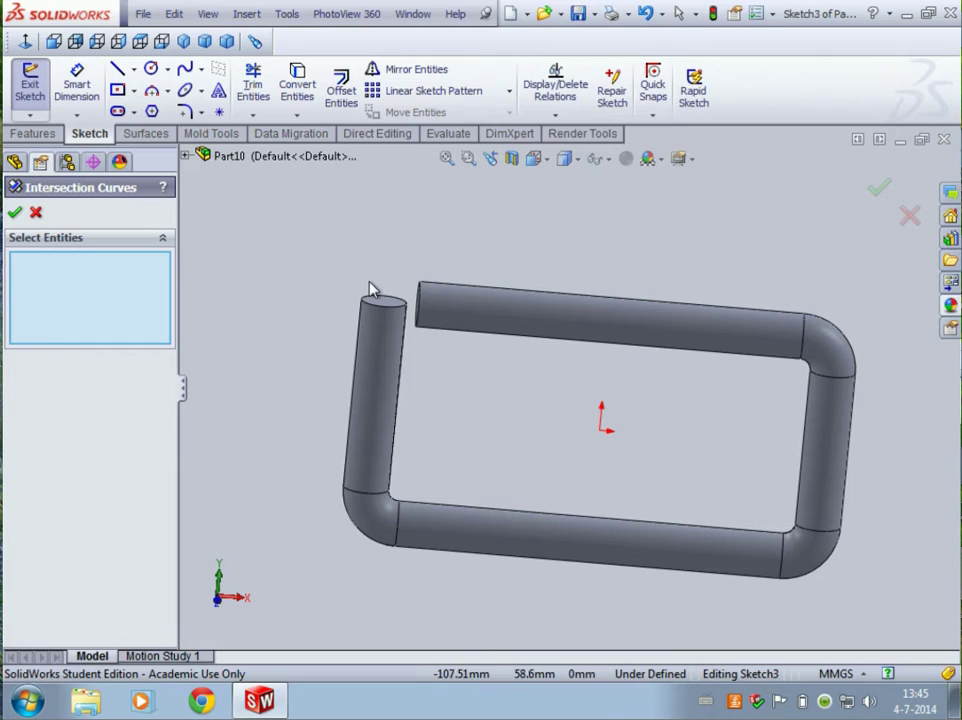
{"action": "left_click", "coordinate": [393, 396]}
{"action": "left_click", "coordinate": [386, 512]}
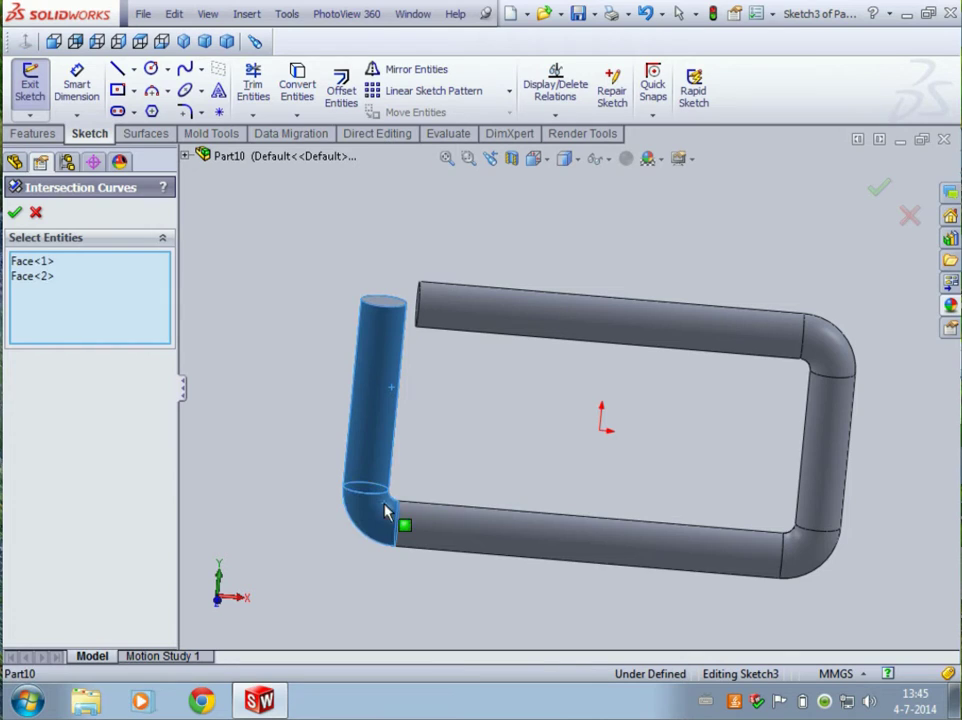
{"action": "left_click", "coordinate": [480, 516]}
{"action": "left_click", "coordinate": [798, 538]}
{"action": "left_click", "coordinate": [815, 508]}
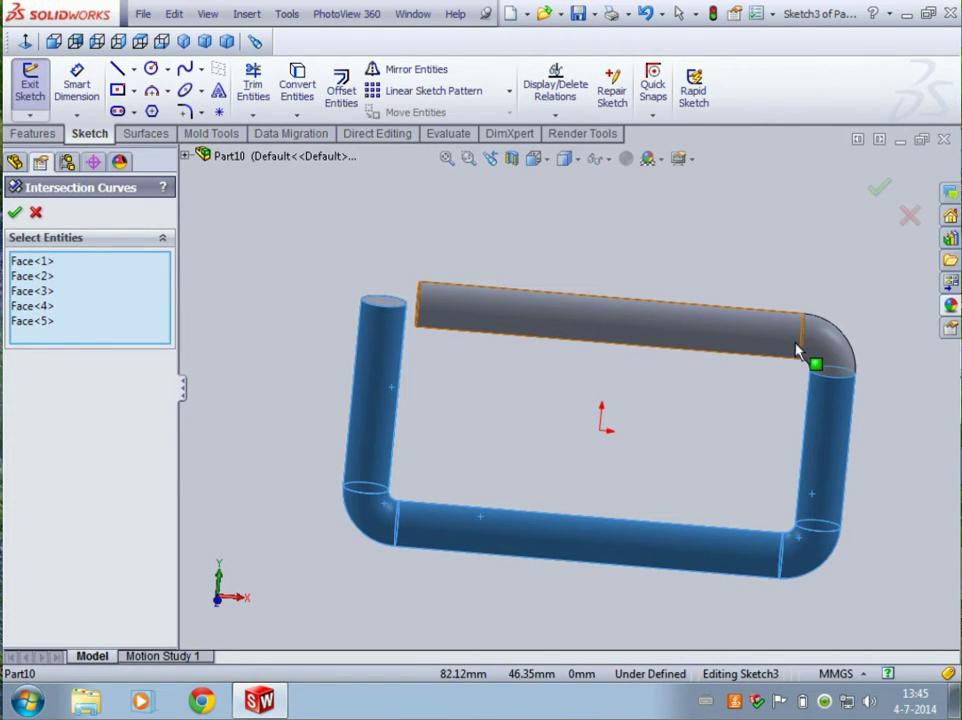
{"action": "left_click", "coordinate": [824, 340]}
{"action": "left_click", "coordinate": [730, 340]}
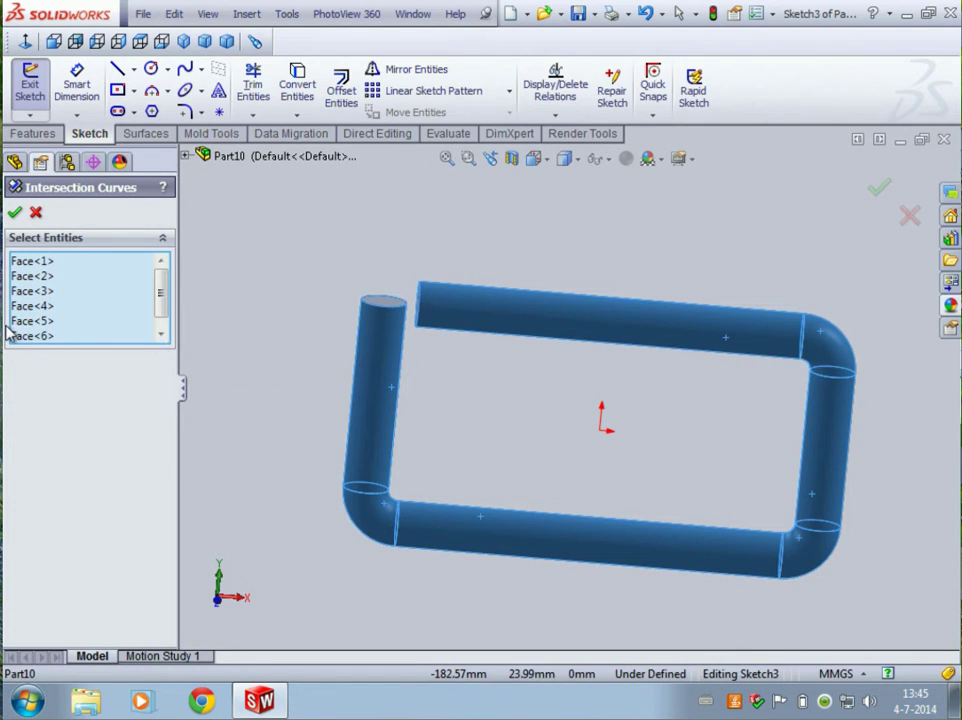
{"action": "left_click", "coordinate": [15, 212]}
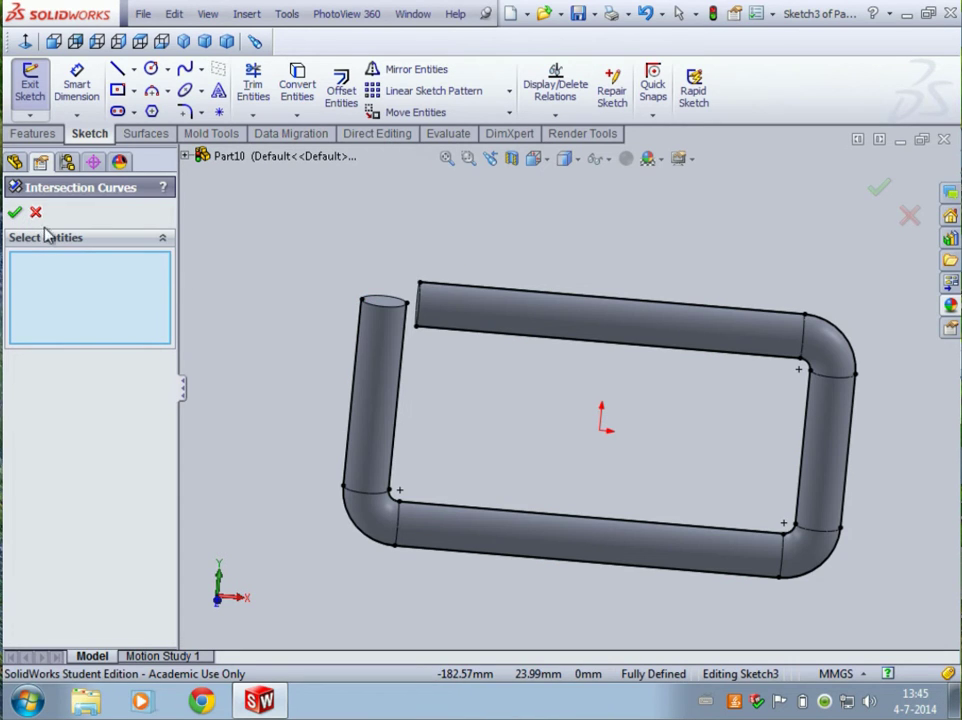
Trim away the intersection curves along the tube's outer side, keeping only those along the inner side of the loop
{"action": "middle_click_drag", "start_coordinate": [575, 410], "coordinate": [630, 330]}
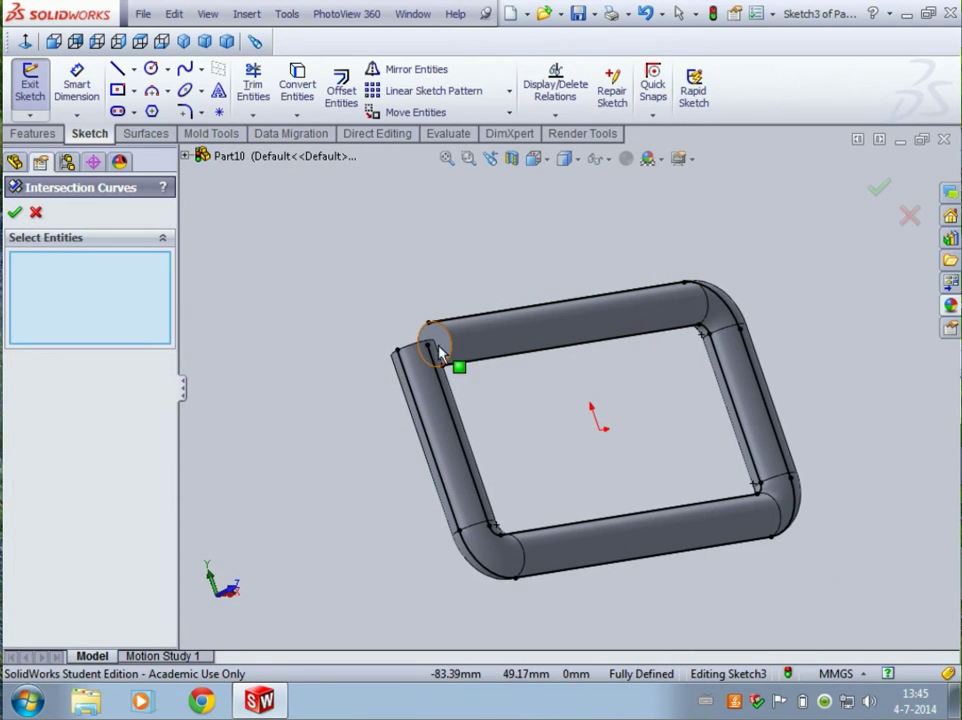
{"action": "middle_click_drag", "start_coordinate": [473, 349], "coordinate": [724, 423]}
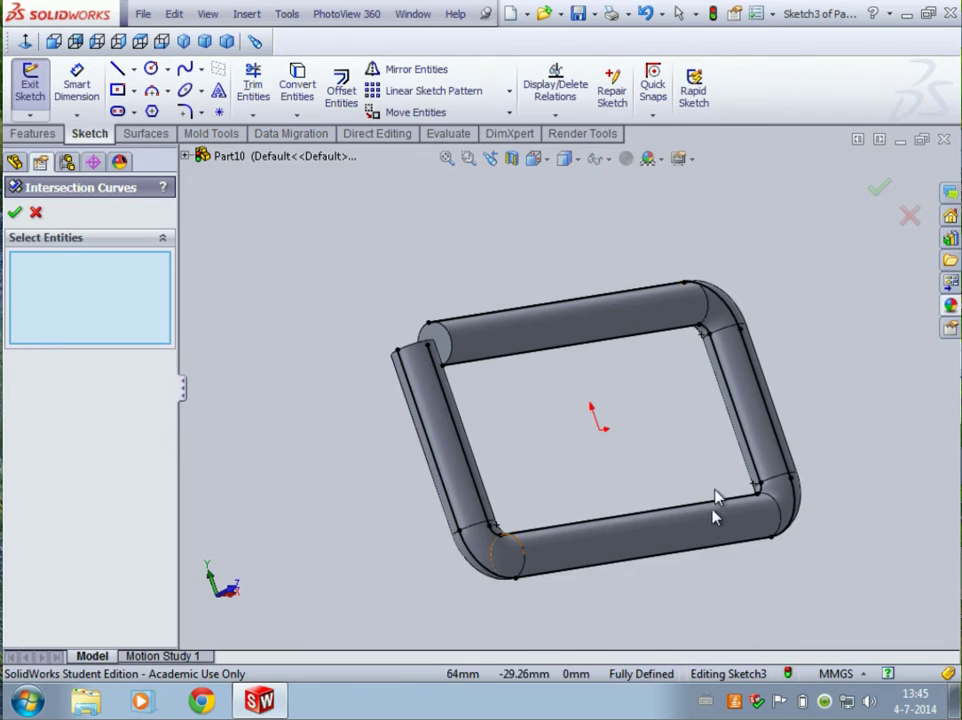
{"action": "middle_click_drag", "start_coordinate": [563, 427], "coordinate": [533, 478]}
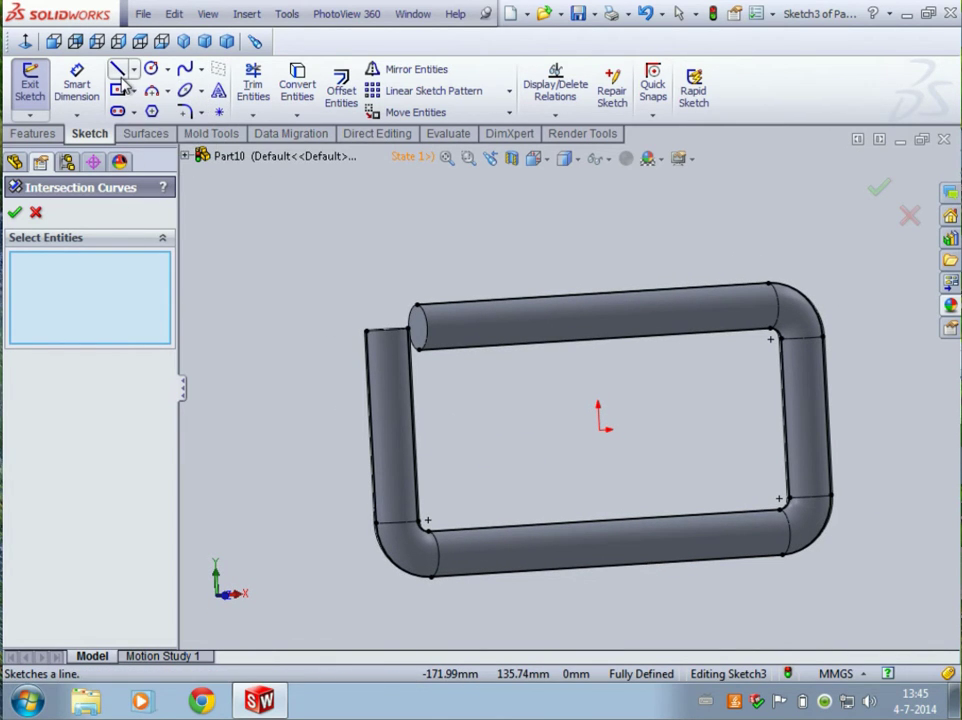
{"action": "left_click", "coordinate": [266, 90]}
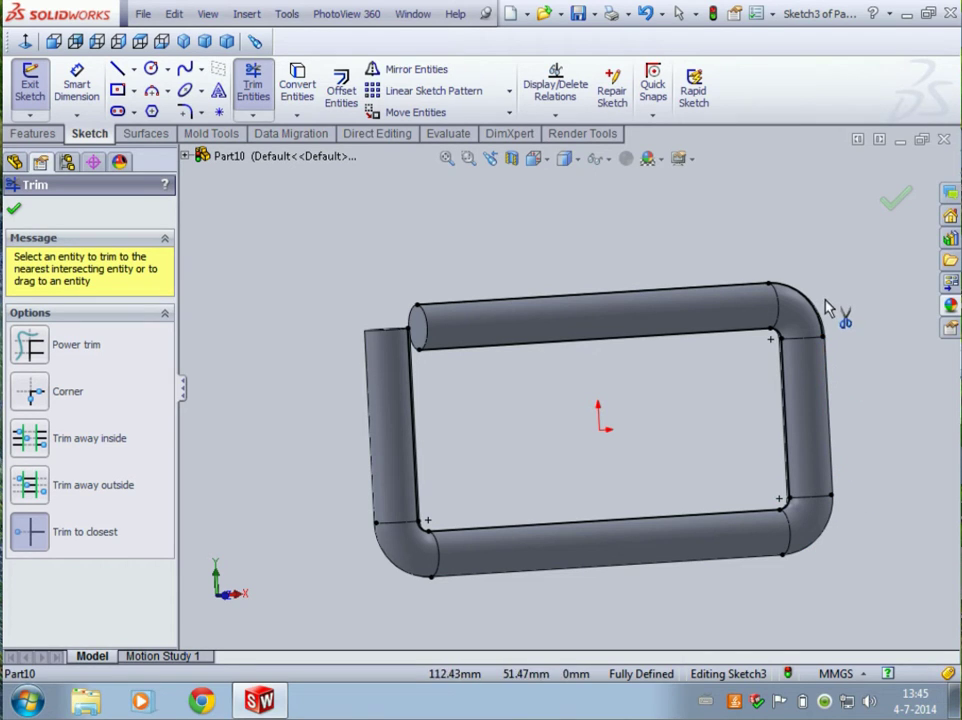
{"action": "middle_click_drag", "start_coordinate": [548, 404], "coordinate": [507, 438]}
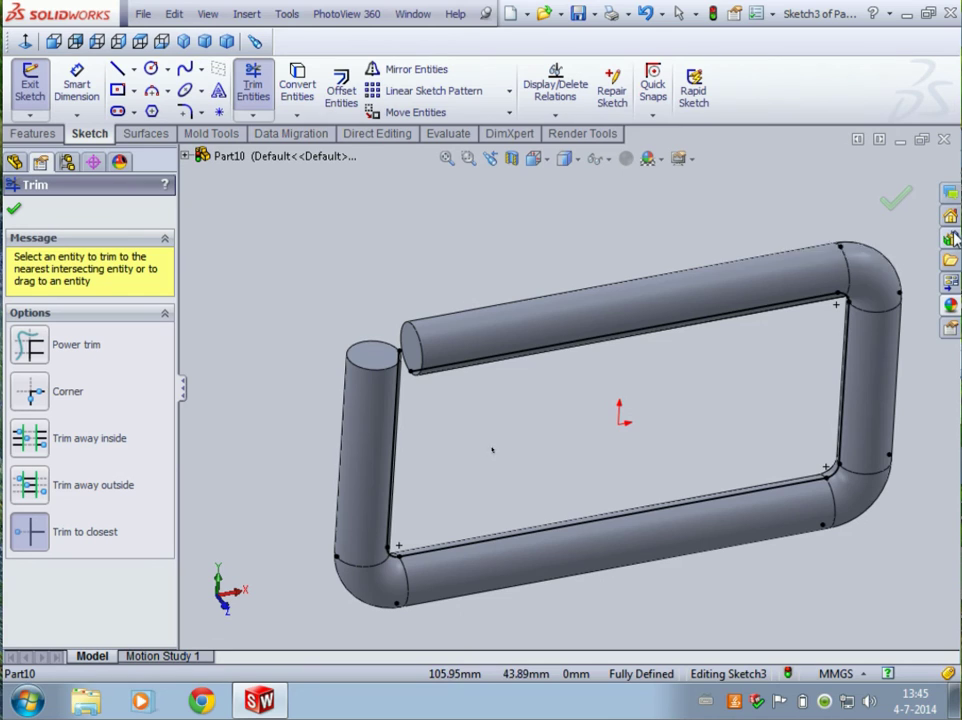
{"action": "left_click", "coordinate": [897, 204]}
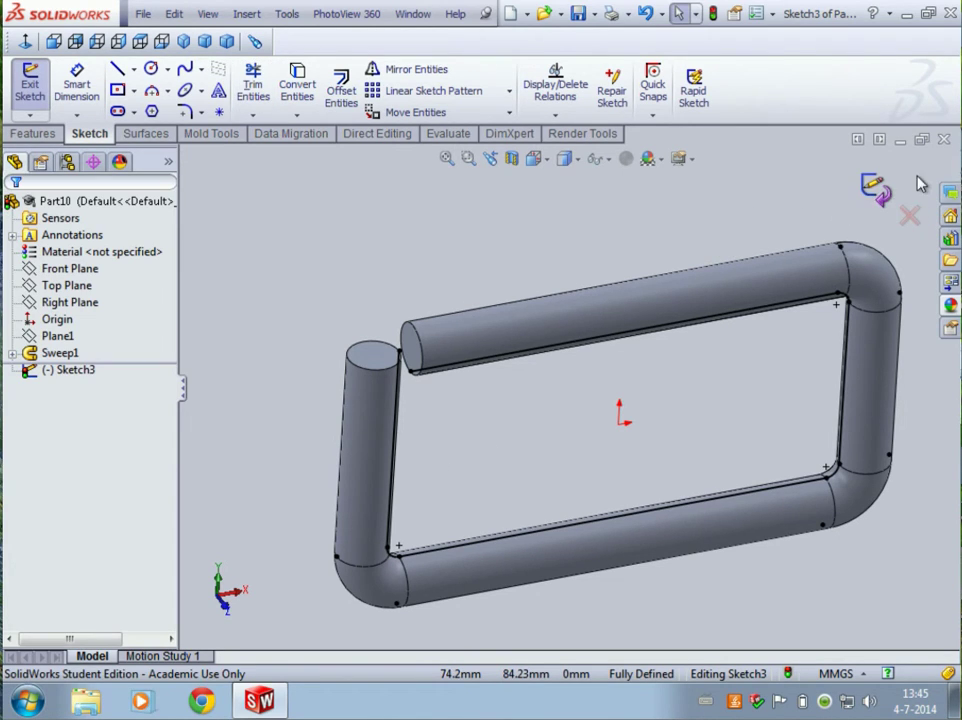
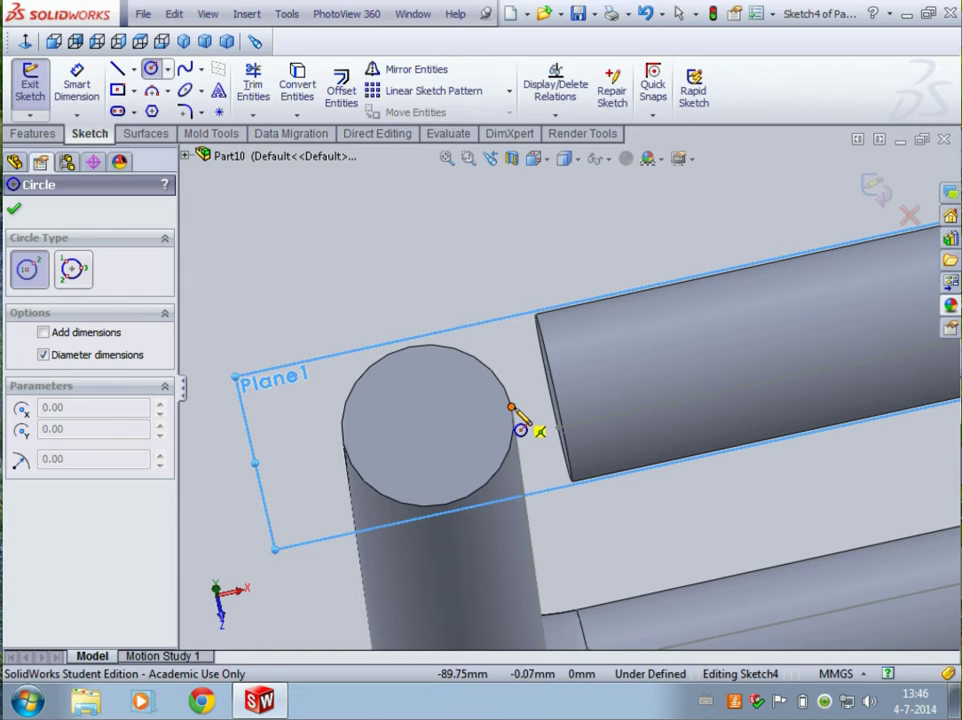
Draw a circle about 9.6 mm in diameter centered on the upper end of the inner curve at the tube's open corner
{"action": "left_click", "coordinate": [511, 408]}
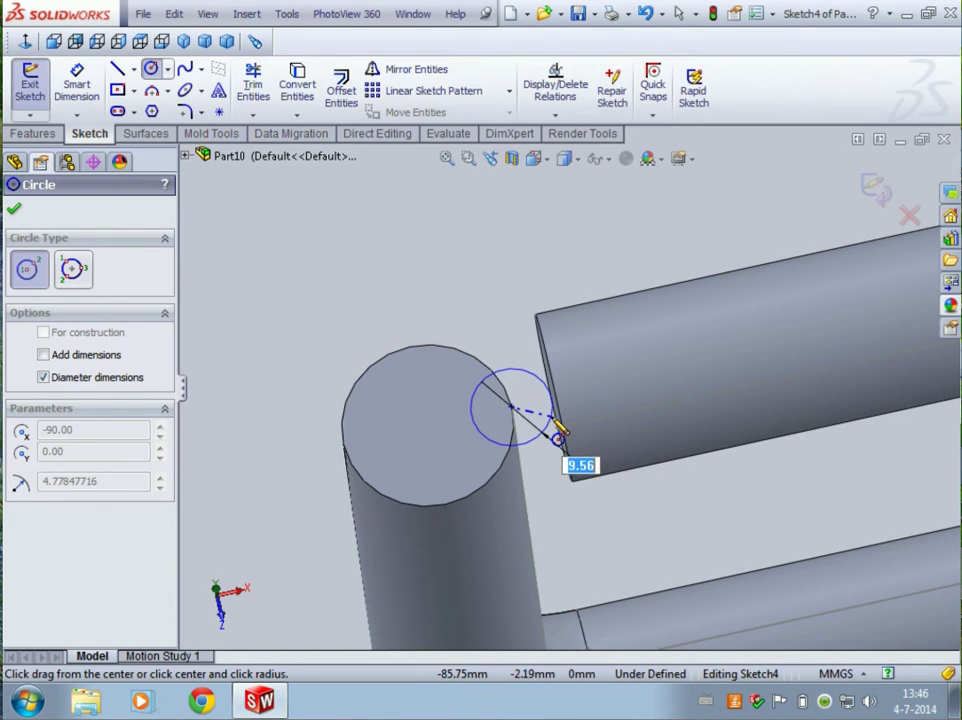
{"action": "left_click", "coordinate": [557, 436]}
{"action": "key", "text": "Escape"}
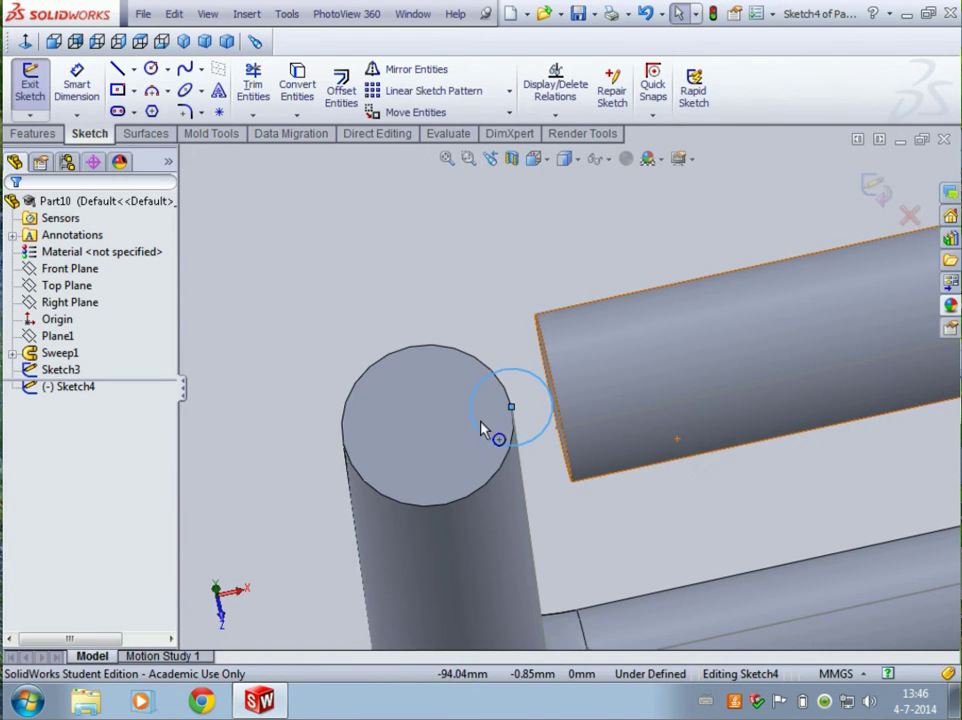
Add a Pierce relation between the small circle's center and the vertical inner sketch line, and exit the sketch
{"action": "scroll", "coordinate": [543, 405], "scroll_direction": "down", "scroll_amount": 3}
{"action": "left_click", "coordinate": [549, 377]}
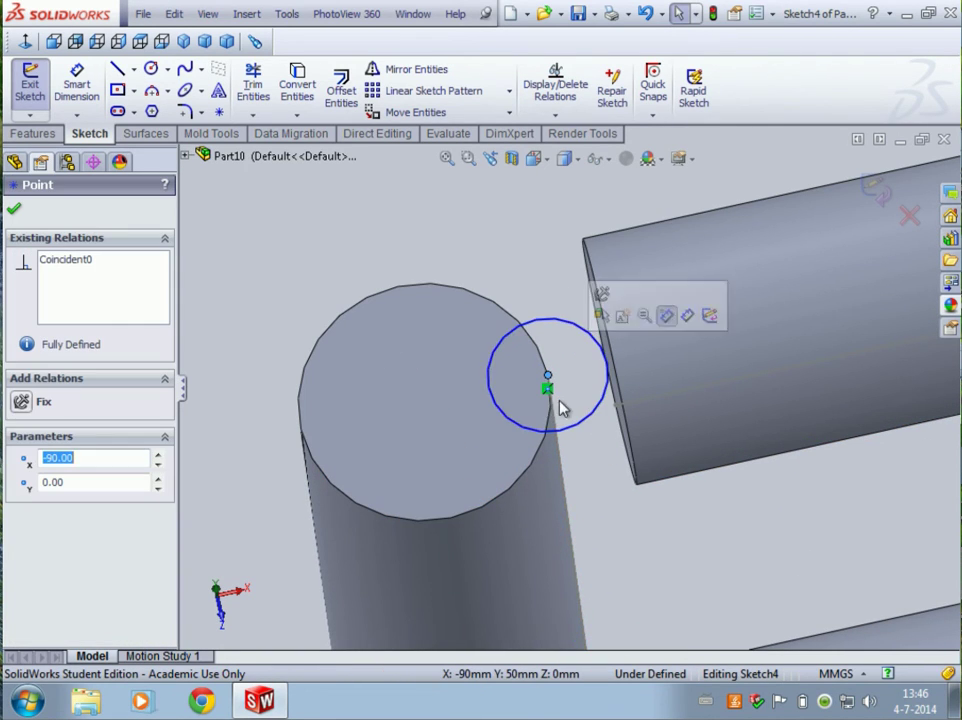
{"action": "left_click", "coordinate": [563, 455], "text": "ctrl"}
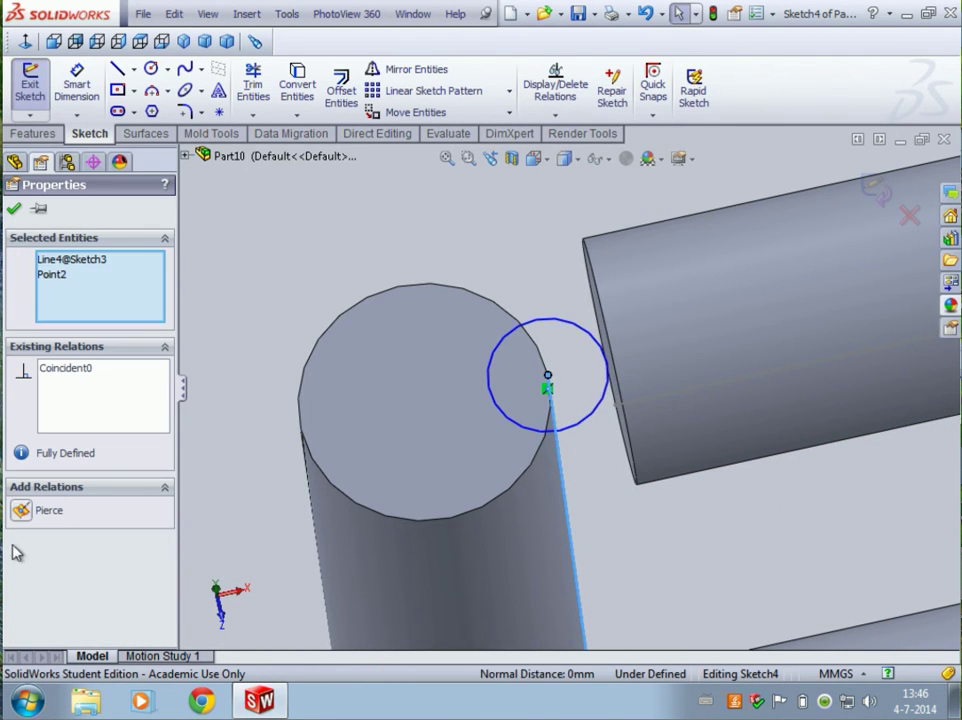
{"action": "left_click", "coordinate": [24, 511]}
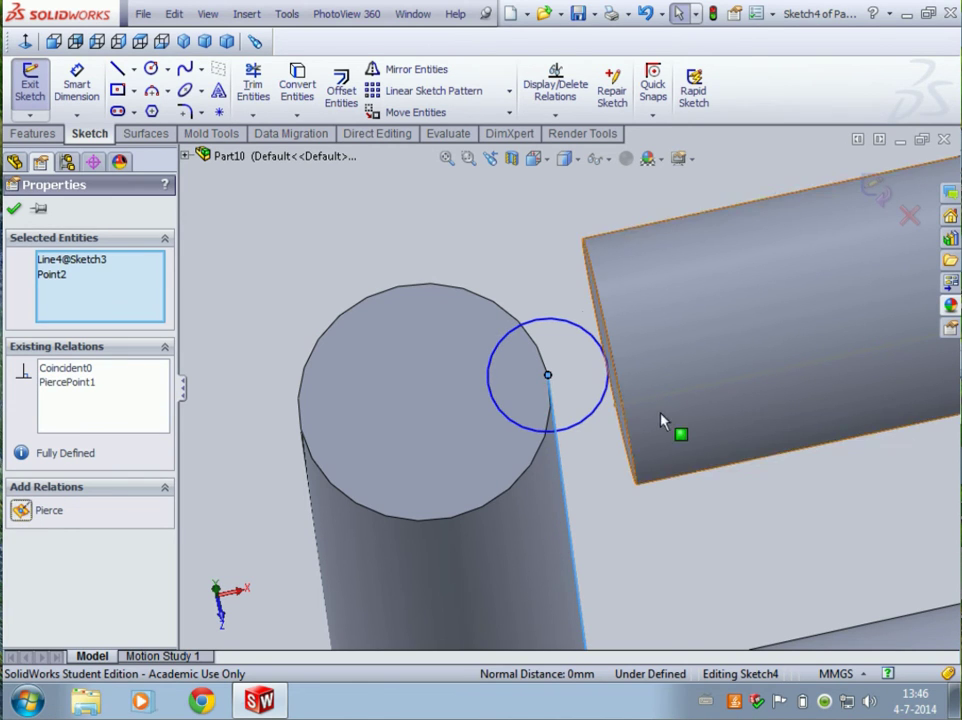
{"action": "scroll", "coordinate": [515, 444], "scroll_direction": "down", "scroll_amount": 2}
{"action": "scroll", "coordinate": [600, 452], "scroll_direction": "up", "scroll_amount": 3}
{"action": "scroll", "coordinate": [603, 452], "scroll_direction": "up", "scroll_amount": 2}
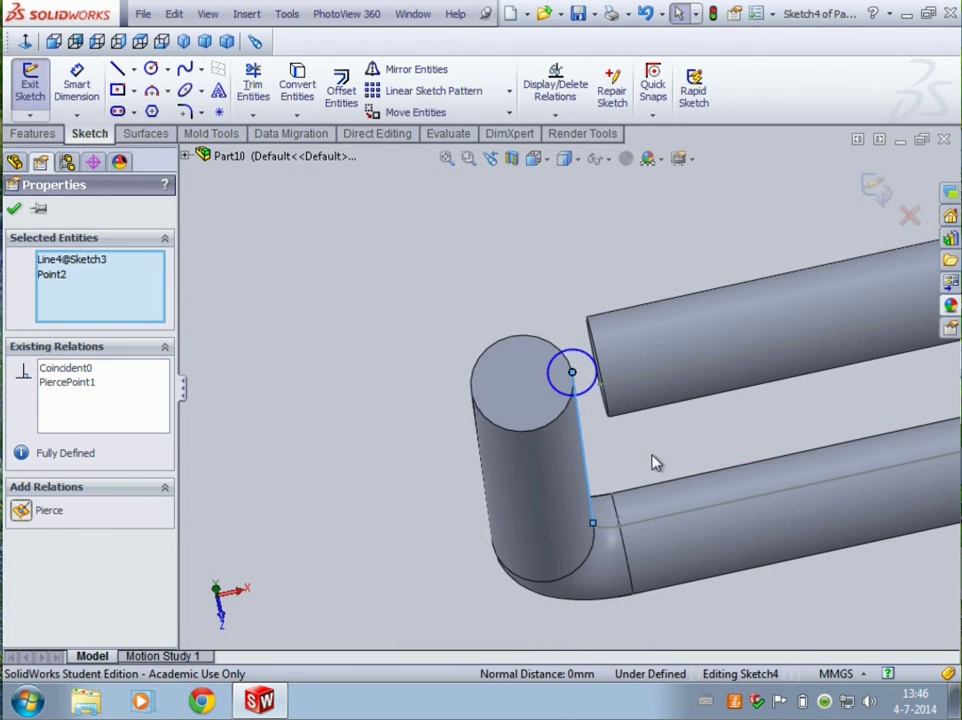
{"action": "middle_click_drag", "start_coordinate": [651, 460], "coordinate": [613, 328]}
{"action": "scroll", "coordinate": [613, 328], "scroll_direction": "down", "scroll_amount": 10}
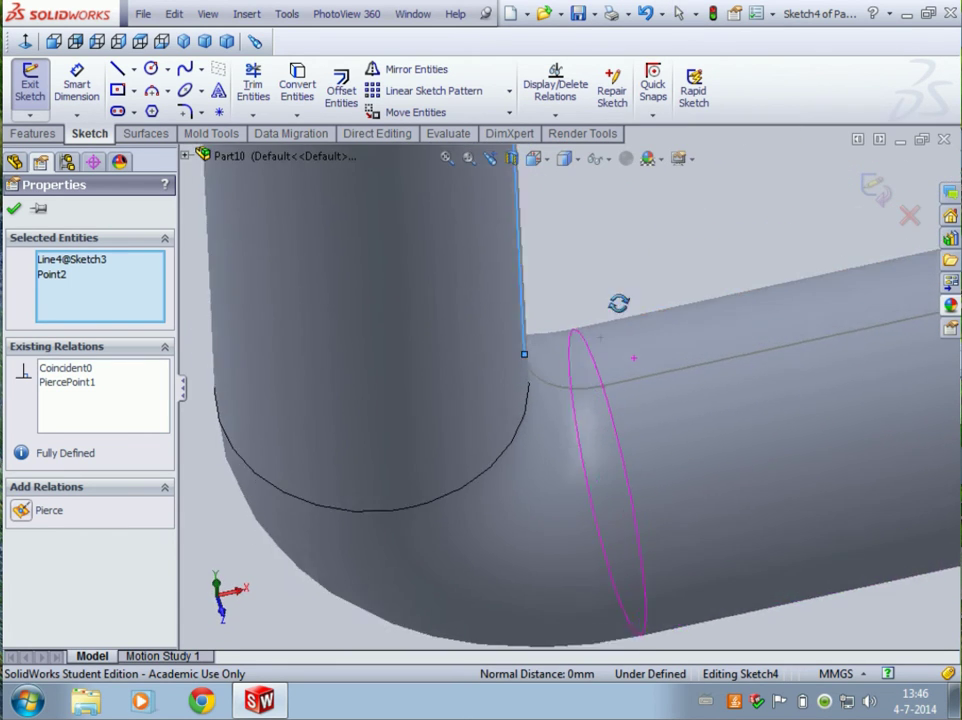
{"action": "scroll", "coordinate": [620, 320], "scroll_direction": "up", "scroll_amount": 10}
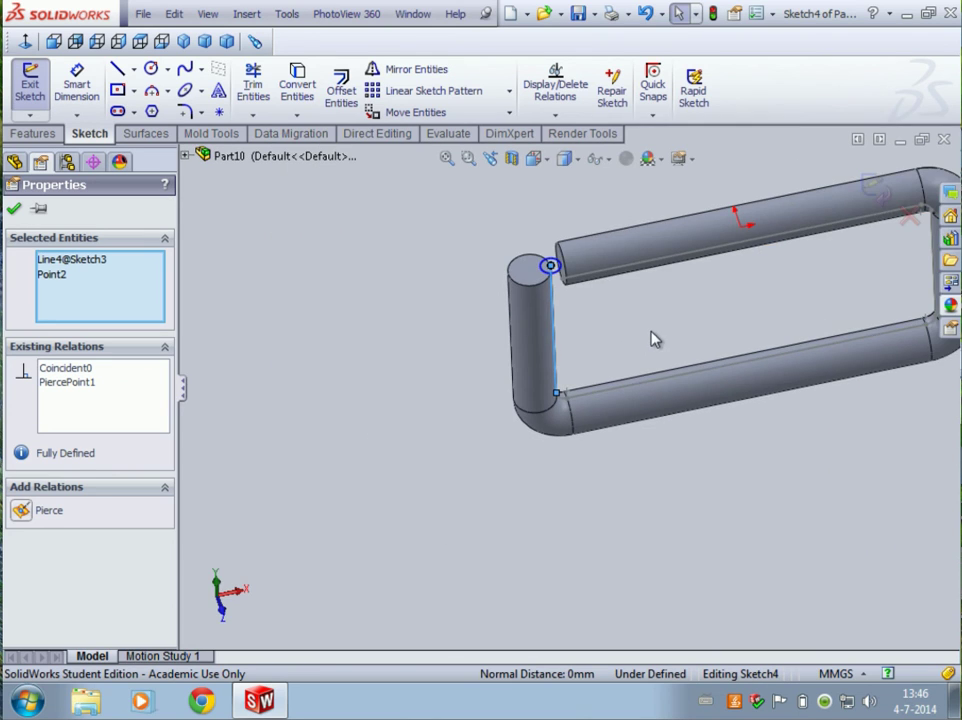
{"action": "middle_click_drag", "start_coordinate": [655, 337], "coordinate": [660, 280]}
{"action": "scroll", "coordinate": [875, 180], "scroll_direction": "down", "scroll_amount": 2}
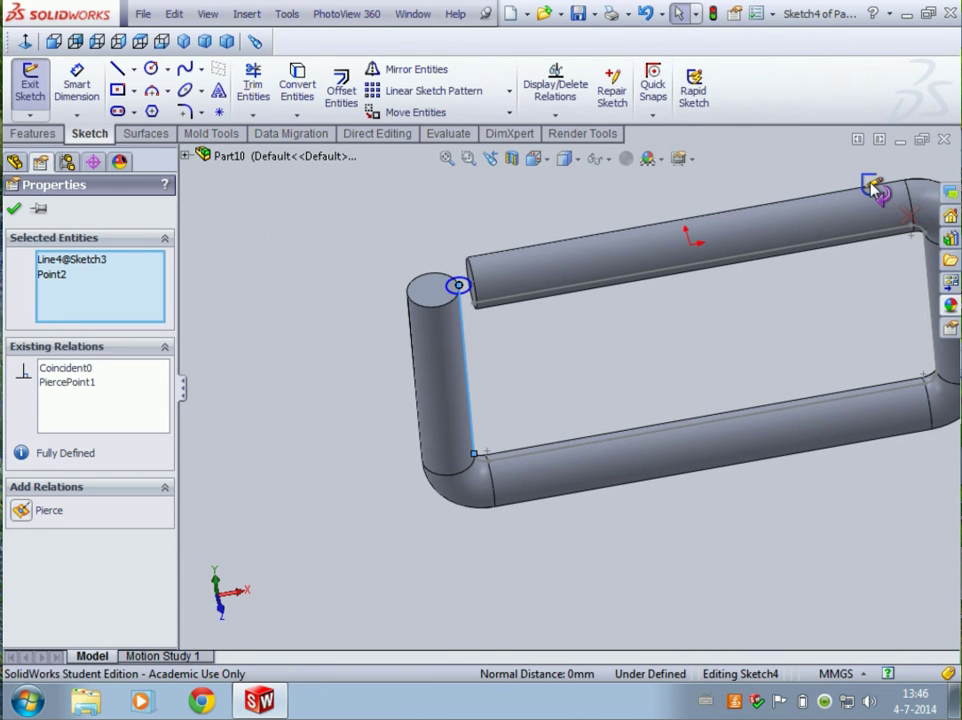
{"action": "left_click", "coordinate": [871, 187]}
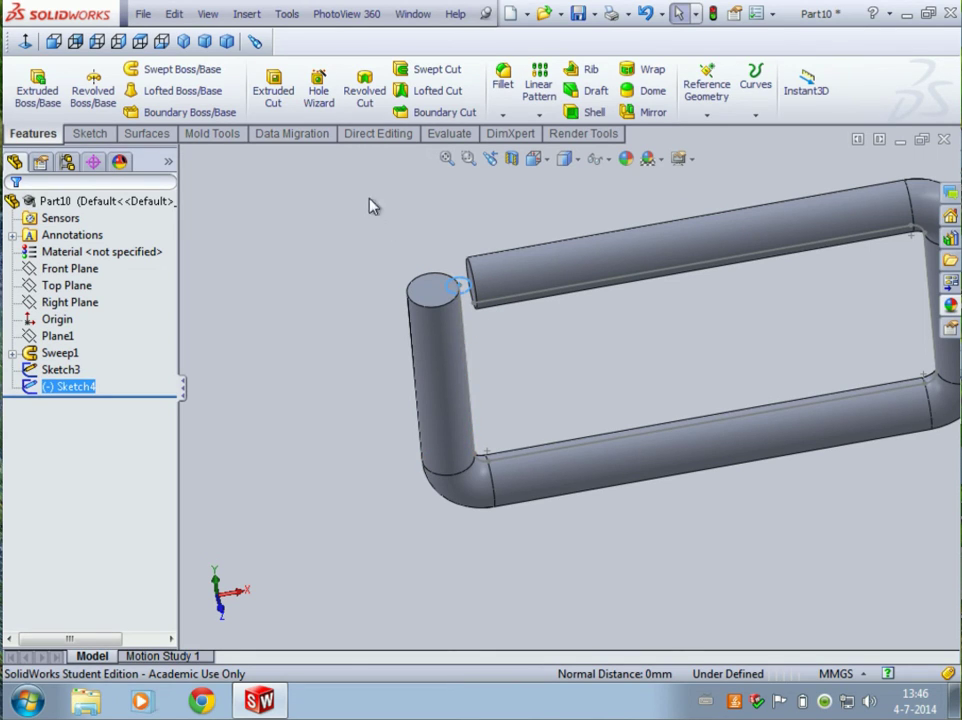
Create a swept cut using the small circle (Sketch4) as profile and the inner intersection curves (Sketch3) as path
{"action": "left_click", "coordinate": [437, 70]}
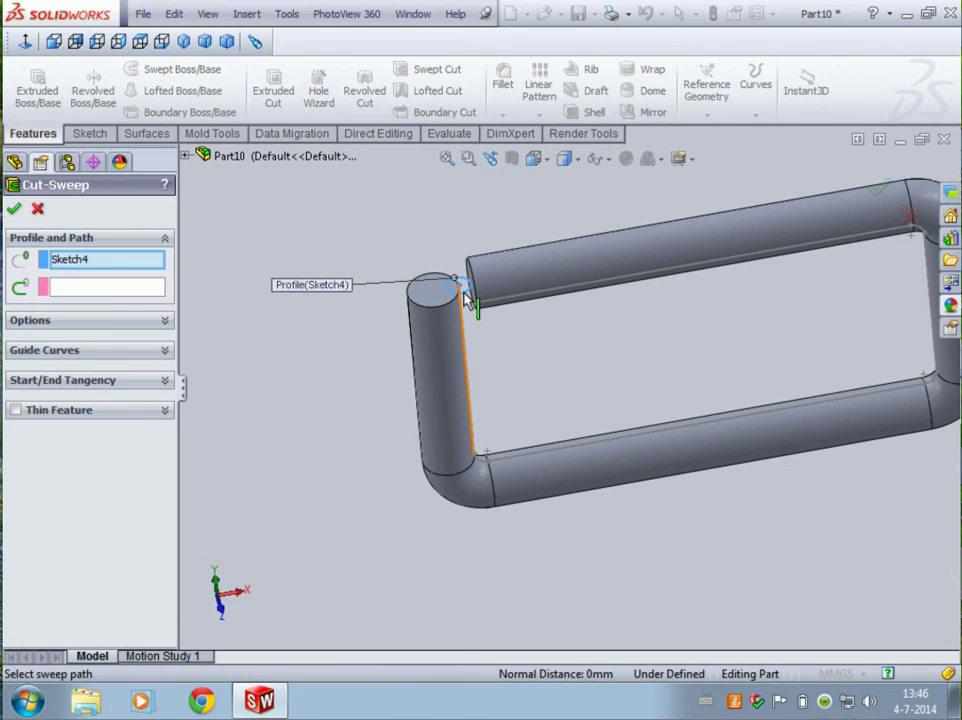
{"action": "middle_click_drag", "start_coordinate": [581, 360], "coordinate": [556, 361]}
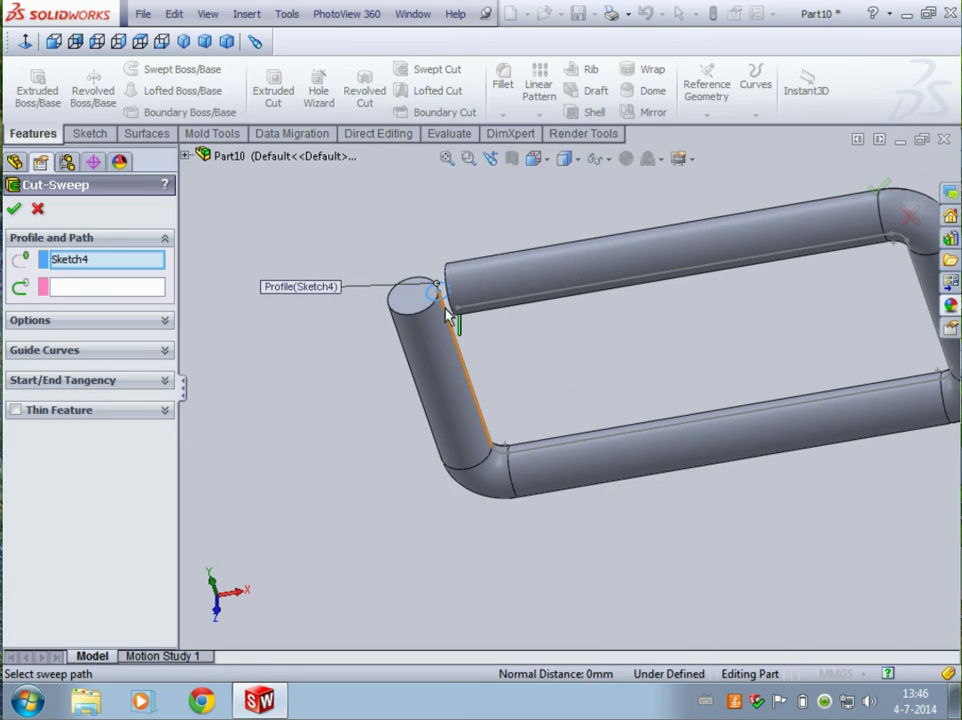
{"action": "left_click", "coordinate": [474, 390]}
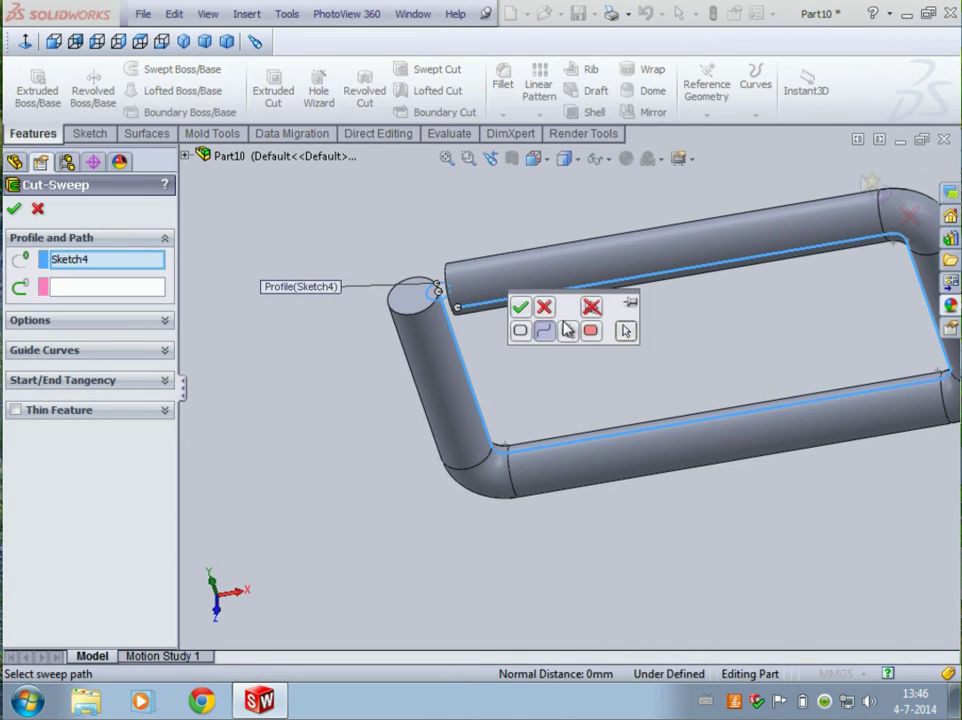
{"action": "left_click", "coordinate": [522, 308]}
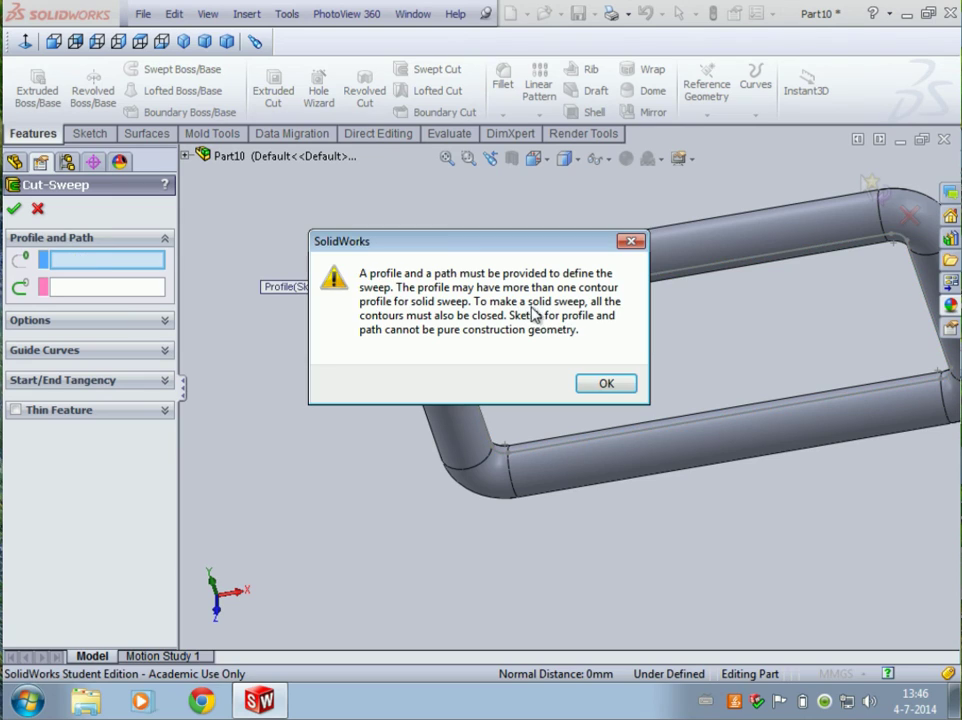
{"action": "left_click", "coordinate": [604, 385]}
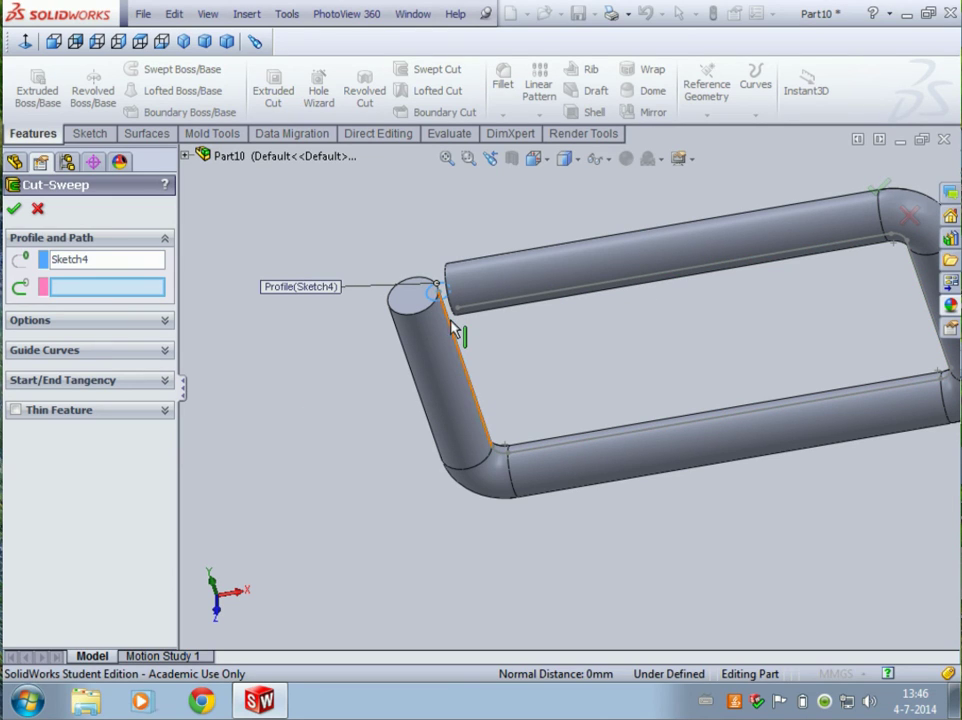
{"action": "left_click", "coordinate": [566, 296]}
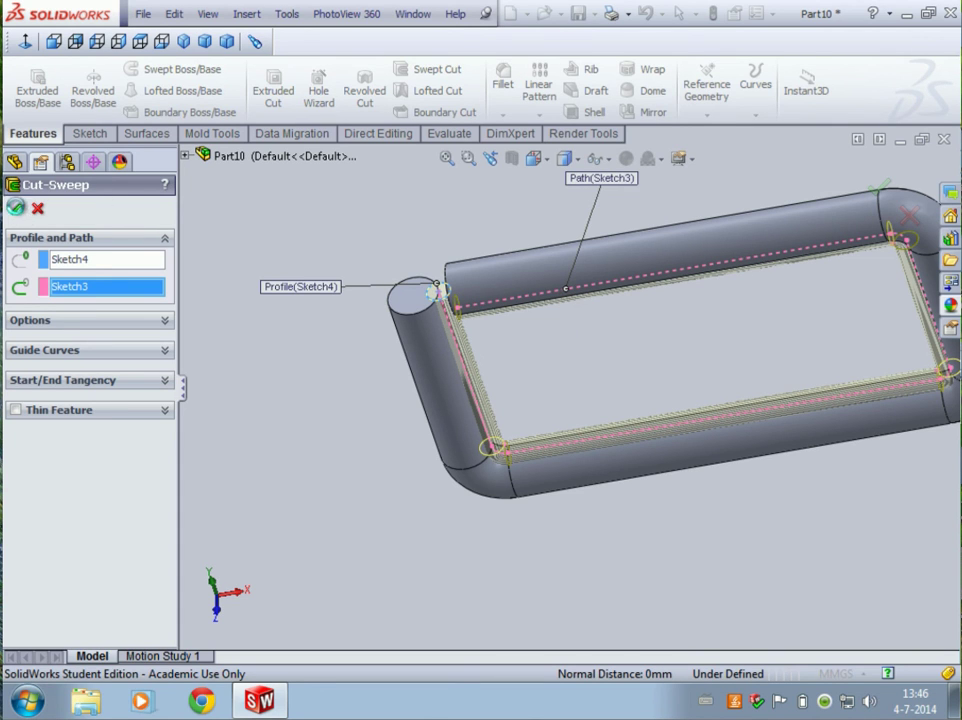
{"action": "key", "text": "Return"}
Examine the swept groove along the tube's inner side, including the open ends and rounded corners, close up and from several angles
{"action": "middle_click_drag", "start_coordinate": [528, 322], "coordinate": [597, 208]}
{"action": "scroll", "coordinate": [530, 214], "scroll_direction": "down", "scroll_amount": 3}
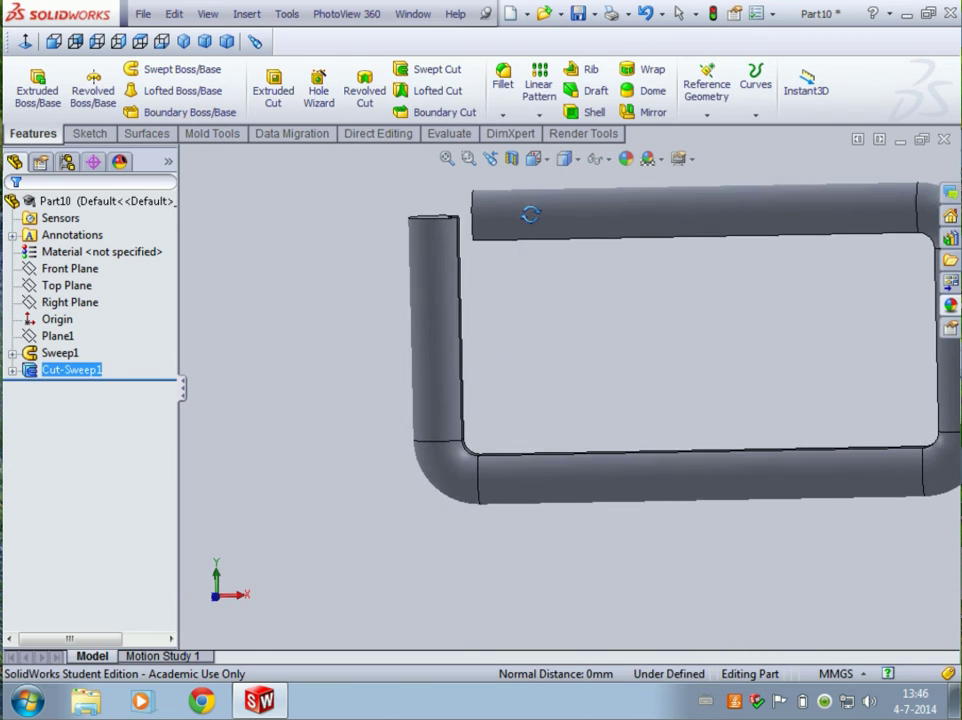
{"action": "middle_click_drag", "start_coordinate": [530, 214], "coordinate": [595, 222]}
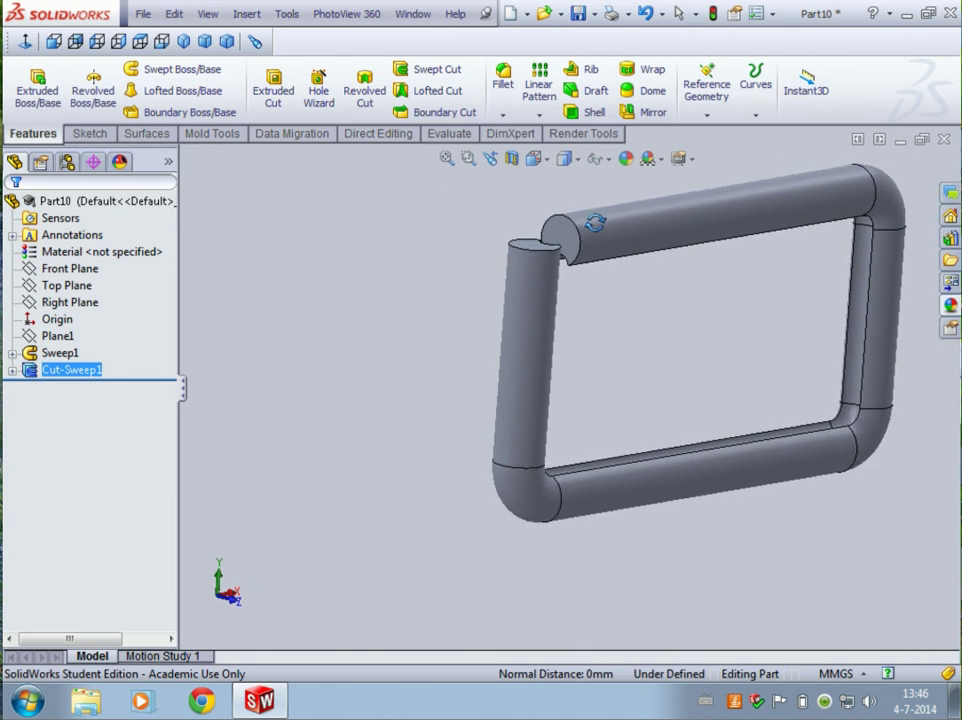
{"action": "scroll", "coordinate": [837, 262], "scroll_direction": "down", "scroll_amount": 3}
{"action": "scroll", "coordinate": [715, 356], "scroll_direction": "up", "scroll_amount": 2}
{"action": "scroll", "coordinate": [686, 376], "scroll_direction": "down", "scroll_amount": 3}
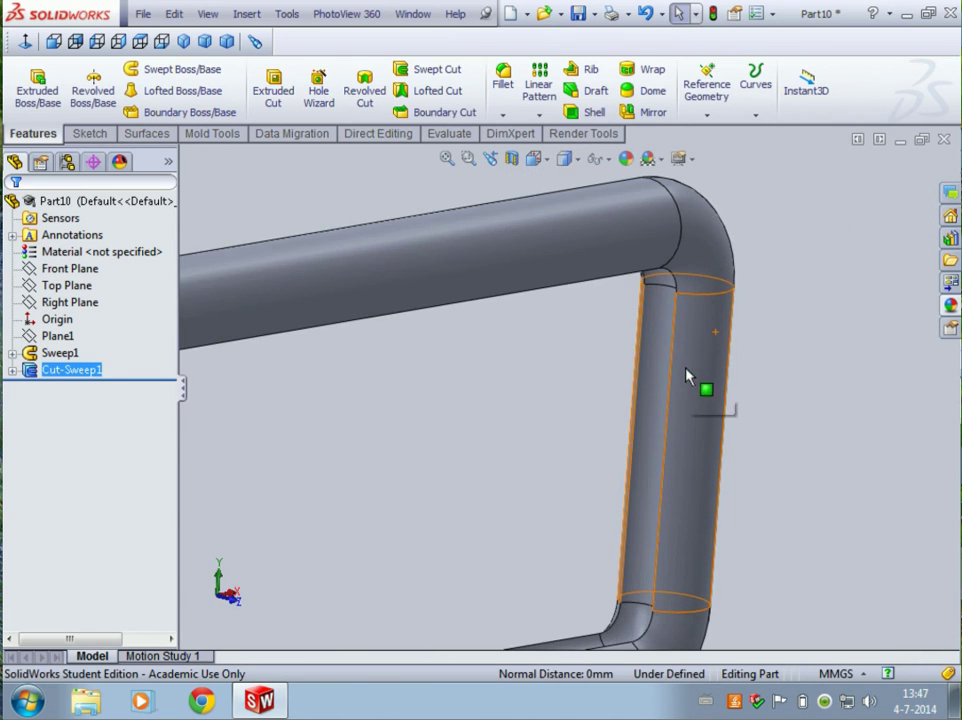
{"action": "middle_click_drag", "start_coordinate": [686, 376], "coordinate": [718, 310]}
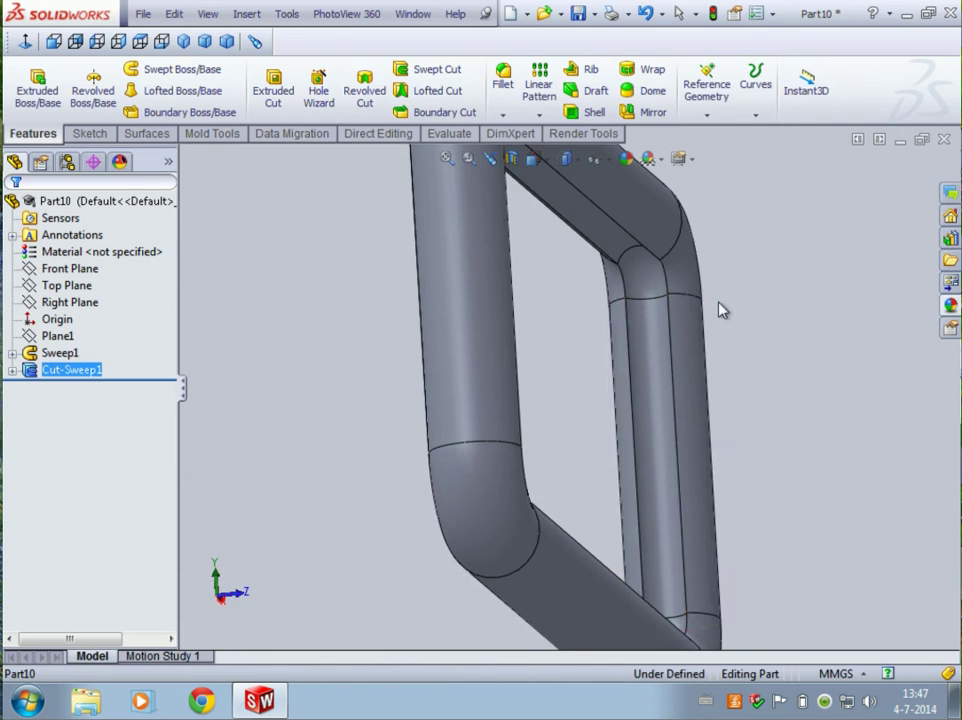
{"action": "scroll", "coordinate": [700, 395], "scroll_direction": "down", "scroll_amount": 3}
{"action": "scroll", "coordinate": [625, 408], "scroll_direction": "up", "scroll_amount": 4}
{"action": "middle_click_drag", "start_coordinate": [625, 408], "coordinate": [580, 443]}
{"action": "scroll", "coordinate": [580, 443], "scroll_direction": "down", "scroll_amount": 4}
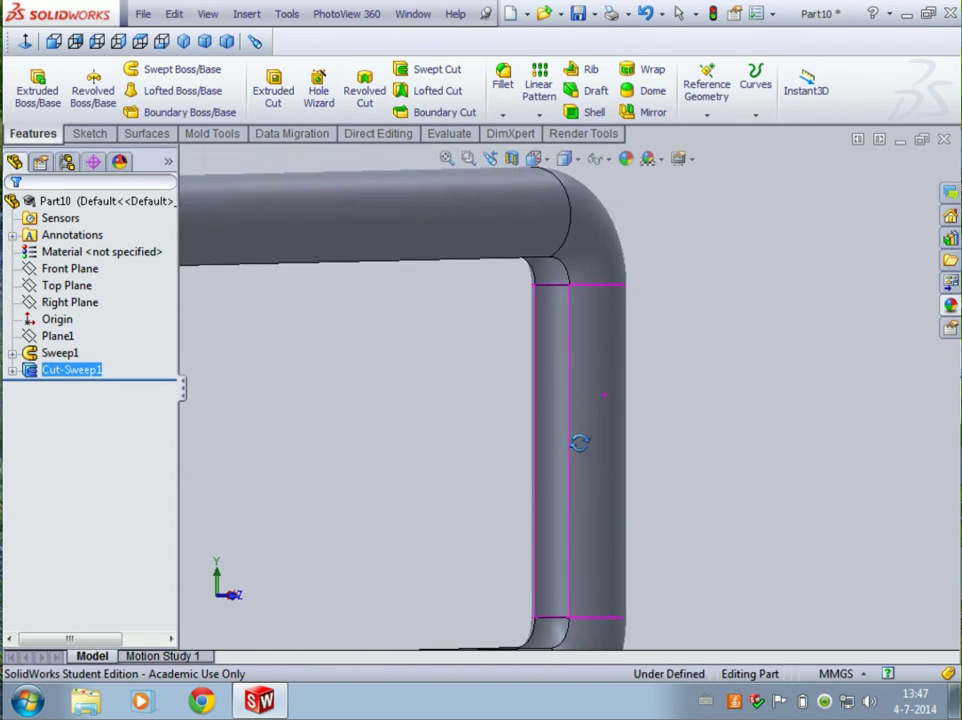
{"action": "scroll", "coordinate": [580, 443], "scroll_direction": "down", "scroll_amount": 2}
{"action": "key", "text": "ctrl+7"}
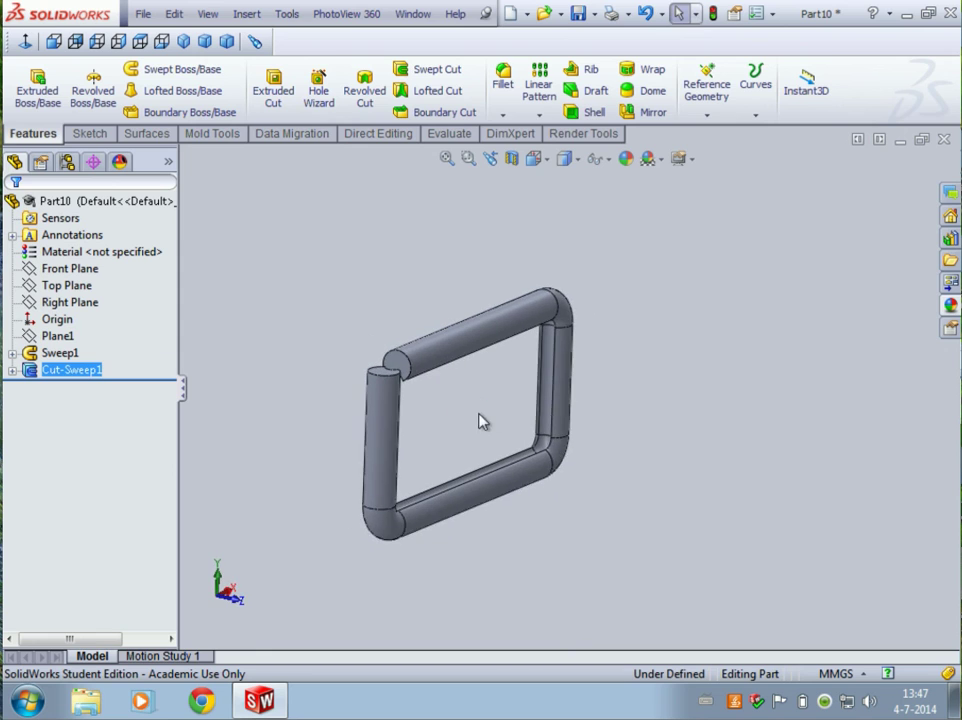
{"action": "mouse_move", "coordinate": [480, 421]}
{"action": "middle_mouse_down"}
{"action": "mouse_move", "coordinate": [408, 382]}
{"action": "mouse_move", "coordinate": [376, 494]}
{"action": "mouse_move", "coordinate": [401, 397]}
{"action": "mouse_move", "coordinate": [360, 317]}
{"action": "mouse_move", "coordinate": [326, 307]}
{"action": "mouse_move", "coordinate": [440, 240]}
{"action": "middle_mouse_up"}
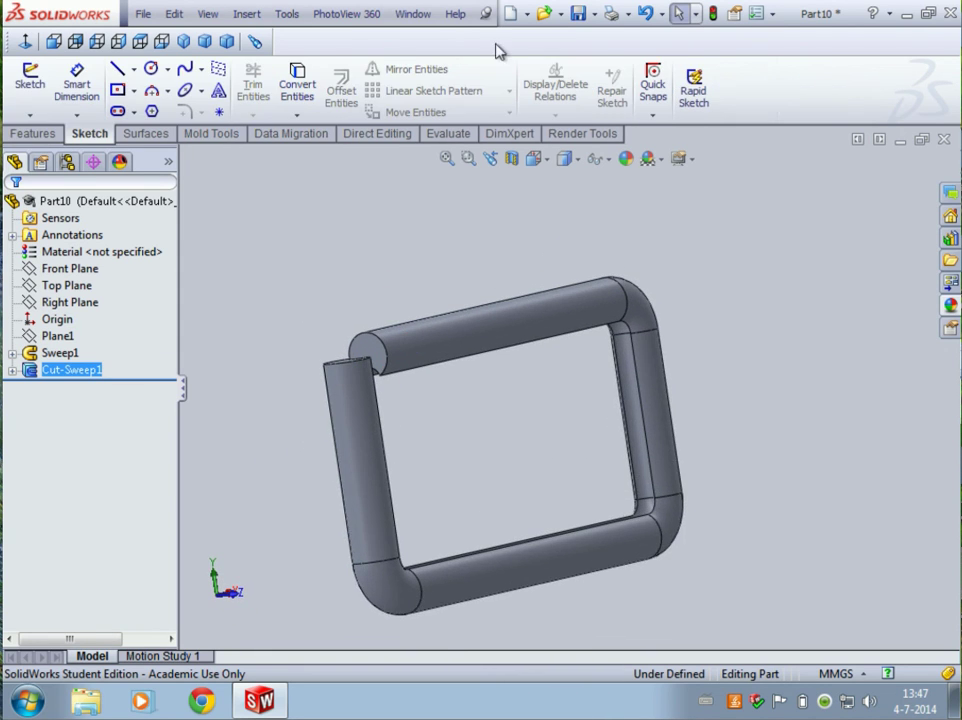
{"action": "scroll", "coordinate": [530, 361], "scroll_direction": "down", "scroll_amount": 5}
{"action": "scroll", "coordinate": [558, 393], "scroll_direction": "up", "scroll_amount": 8}
{"action": "middle_click_drag", "start_coordinate": [558, 393], "coordinate": [520, 395]}
{"action": "scroll", "coordinate": [605, 421], "scroll_direction": "down", "scroll_amount": 6}
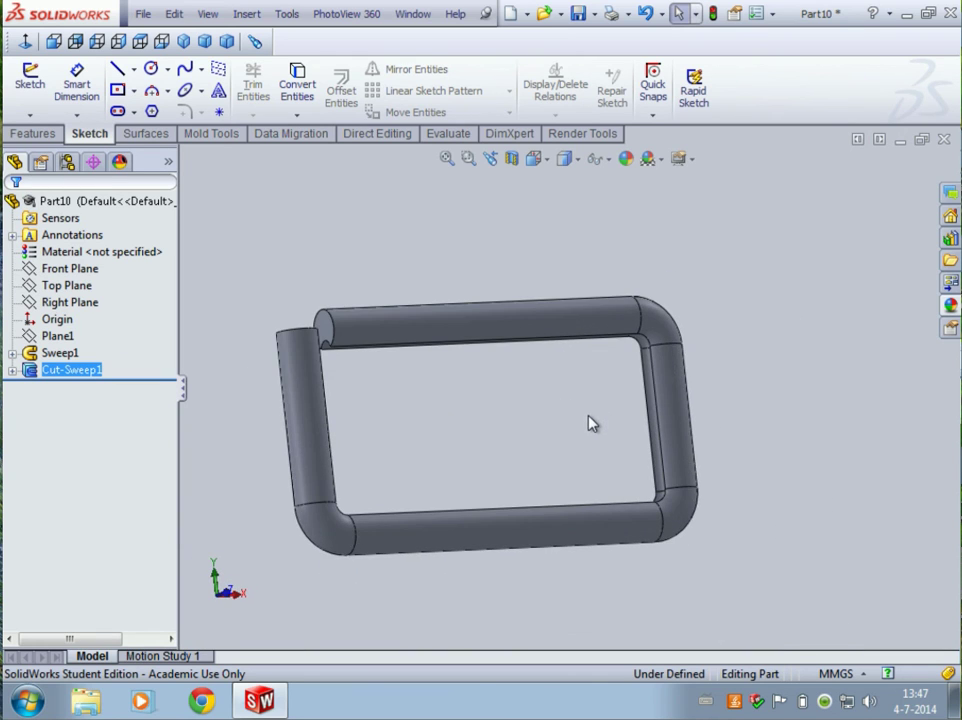
{"action": "mouse_move", "coordinate": [590, 424]}
{"action": "middle_mouse_down"}
{"action": "mouse_move", "coordinate": [625, 374]}
{"action": "mouse_move", "coordinate": [578, 416]}
{"action": "middle_mouse_up"}
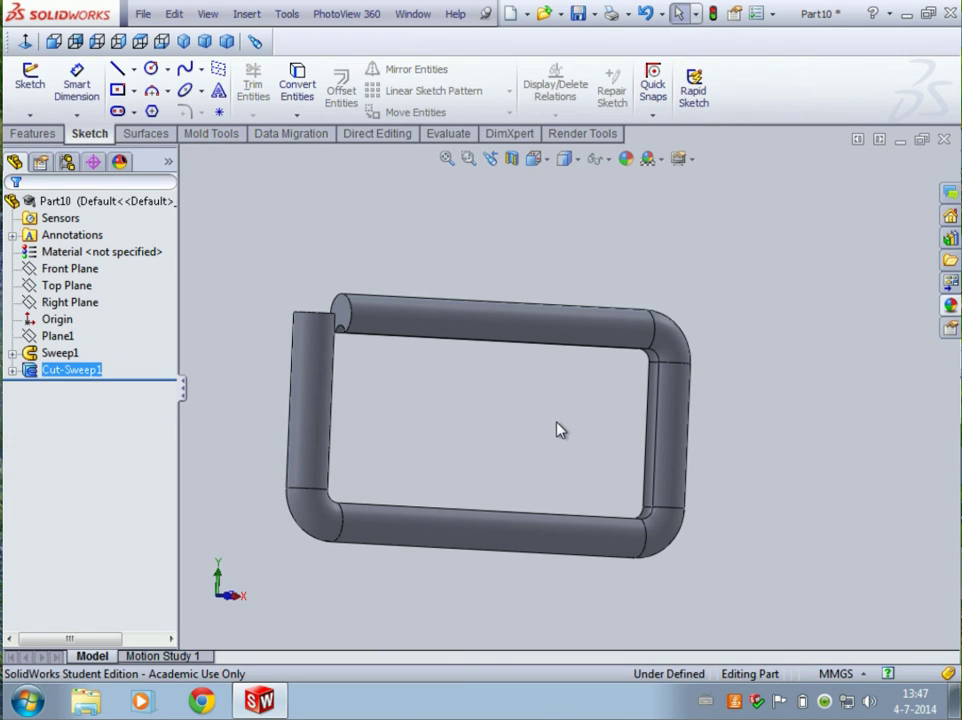
{"action": "middle_click_drag", "start_coordinate": [560, 430], "coordinate": [541, 414]}
{"action": "scroll", "coordinate": [554, 440], "scroll_direction": "up", "scroll_amount": 3}
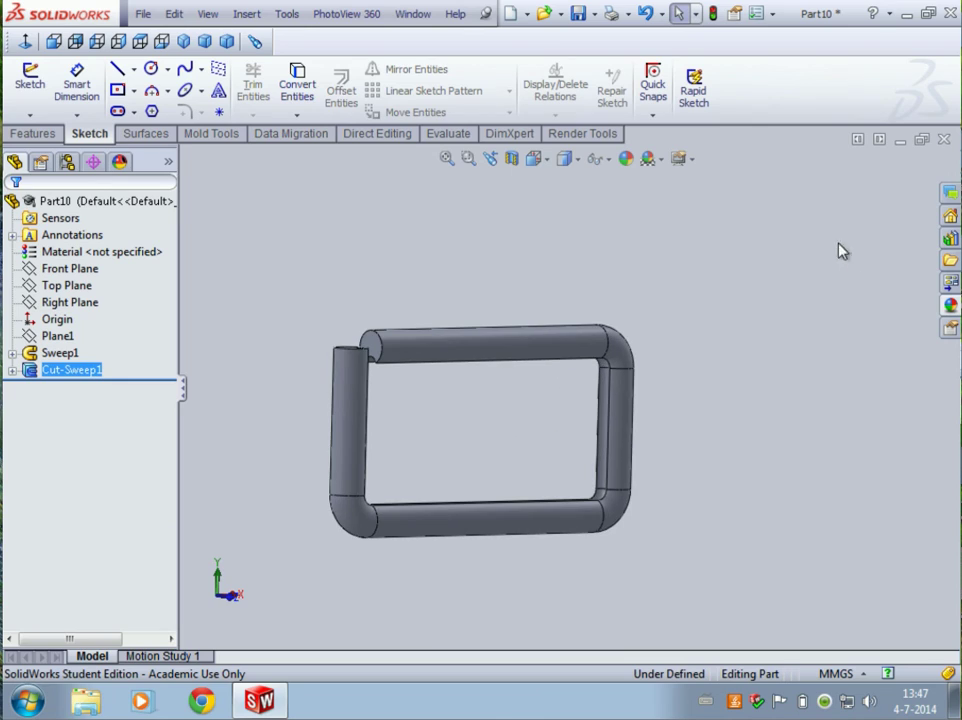